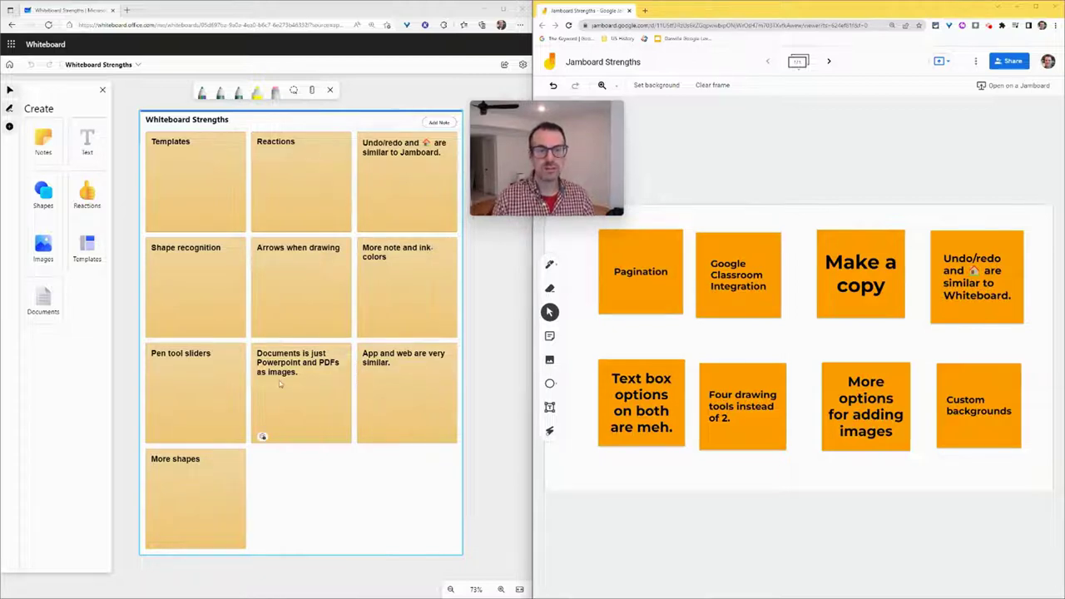
# - Browse the Brainstorming and Learning template categories
pyautogui.click(158, 331)
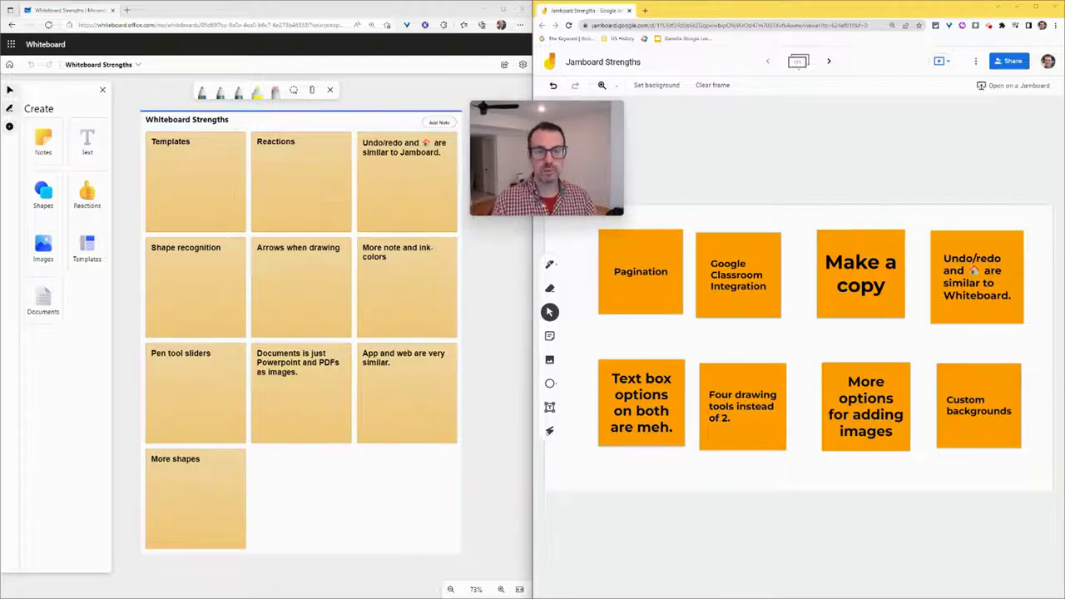
pyautogui.click(166, 176)
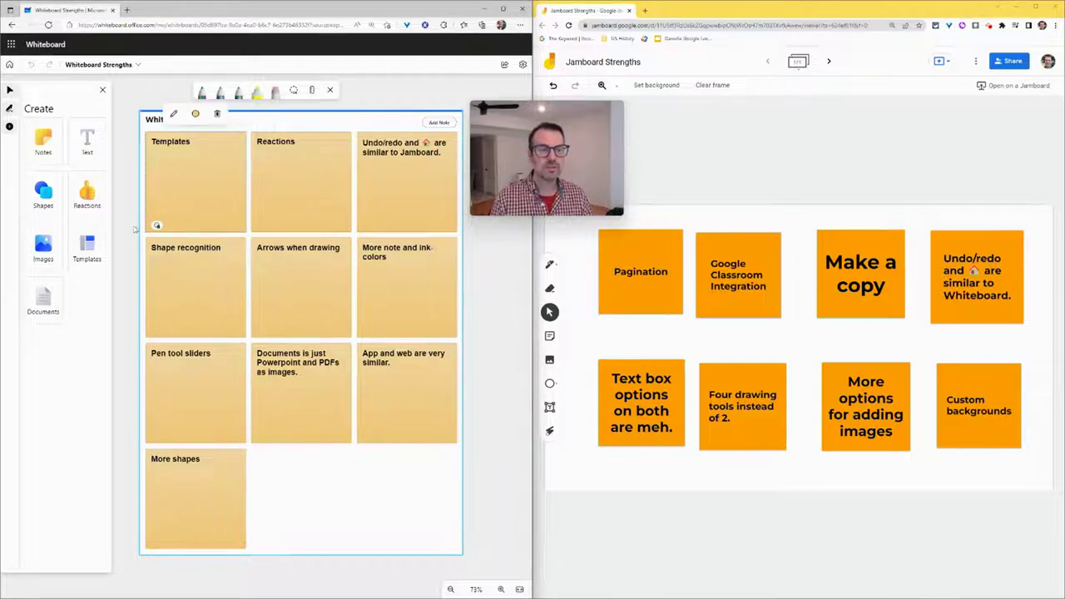
pyautogui.click(86, 248)
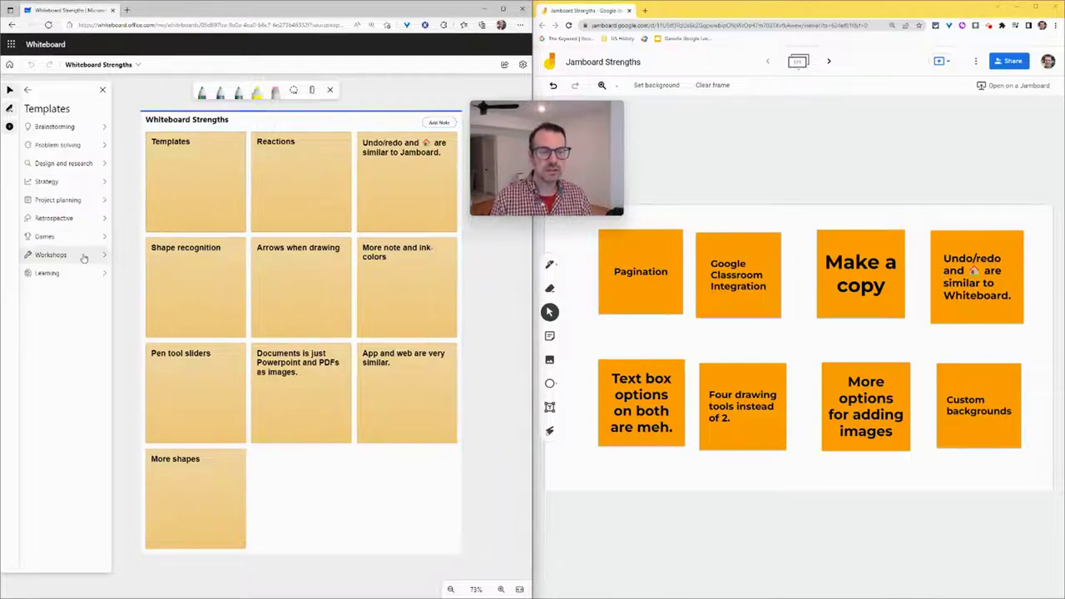
pyautogui.click(55, 127)
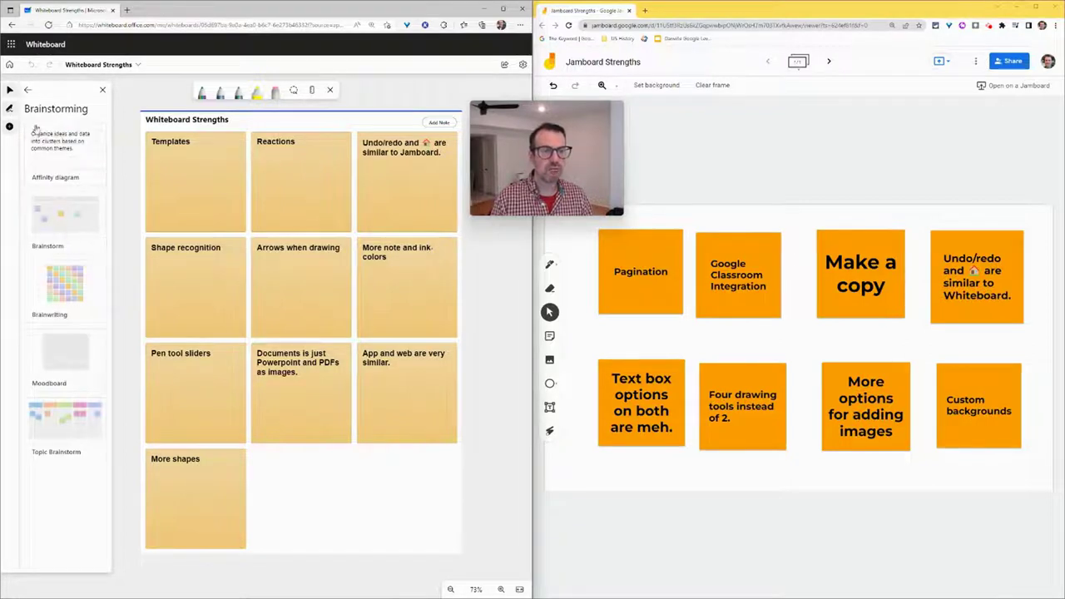
pyautogui.click(28, 89)
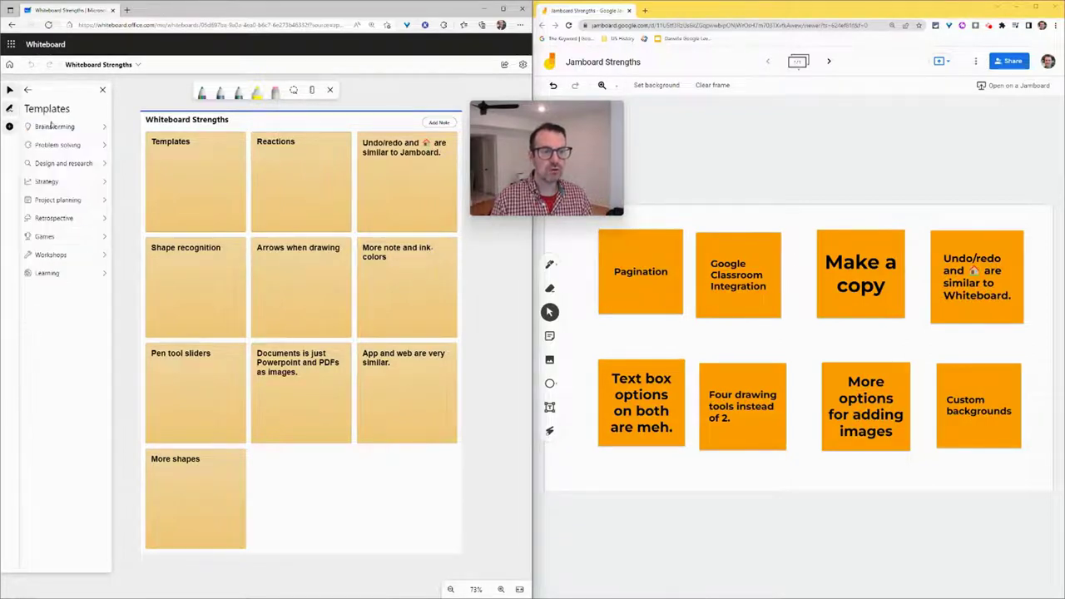
pyautogui.click(46, 273)
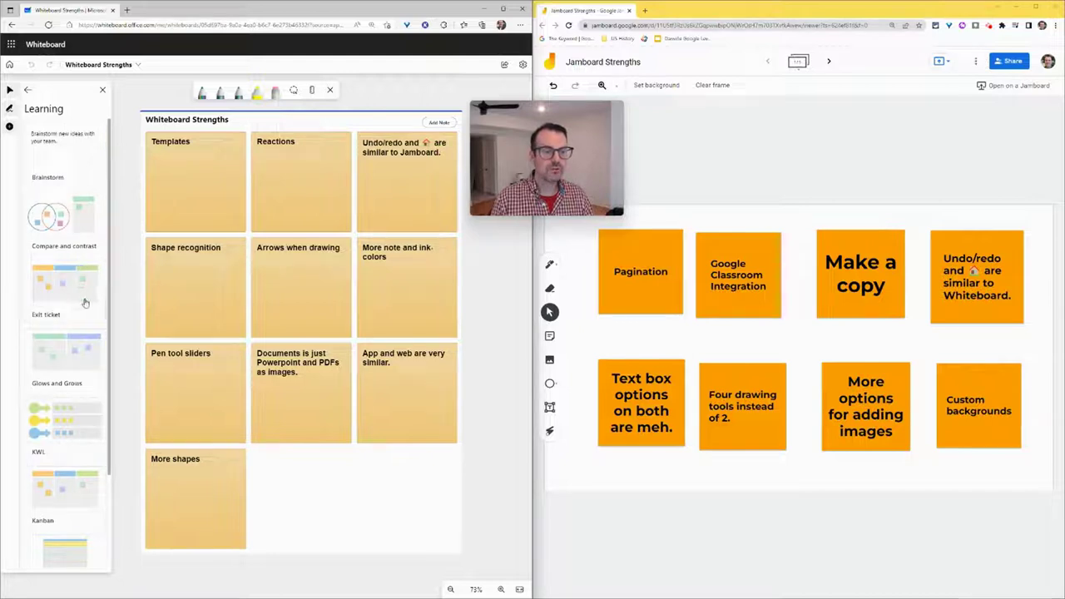
pyautogui.scroll(-3, 85, 303)
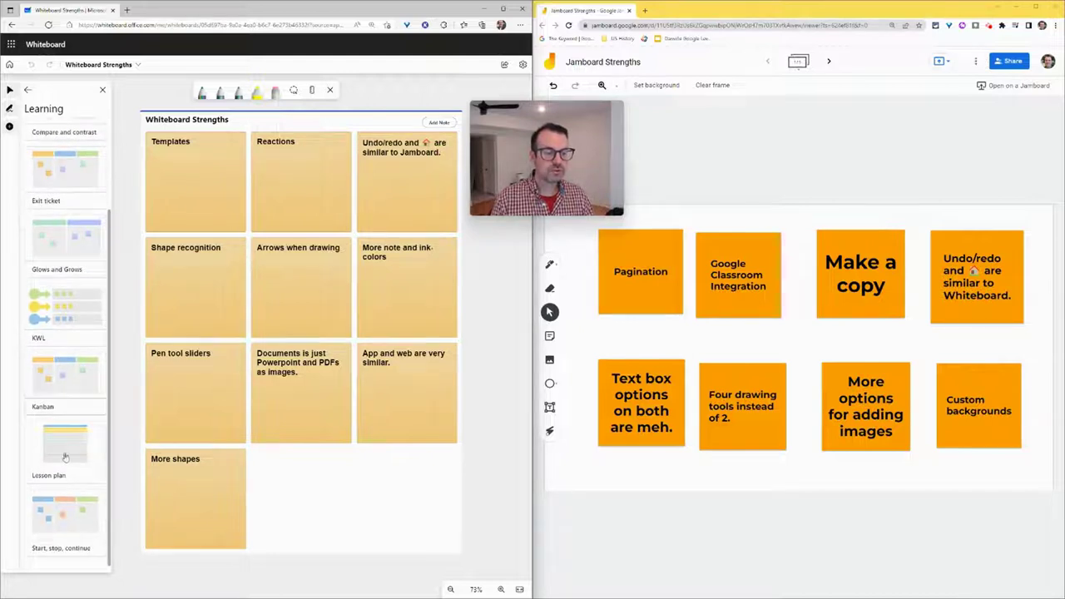
pyautogui.scroll(2, 65, 439)
# - Place and enlarge the KWL chart template, then undo both so it is removed
pyautogui.moveTo(54, 395); pyautogui.dragTo(260, 433)
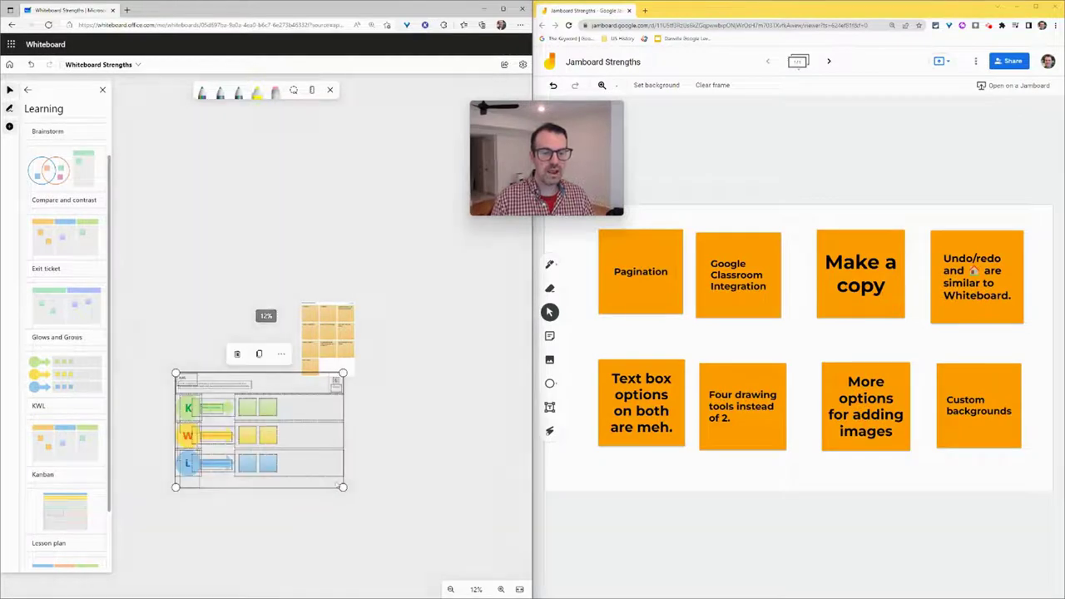
pyautogui.moveTo(345, 488); pyautogui.dragTo(494, 566)
pyautogui.click(303, 446)
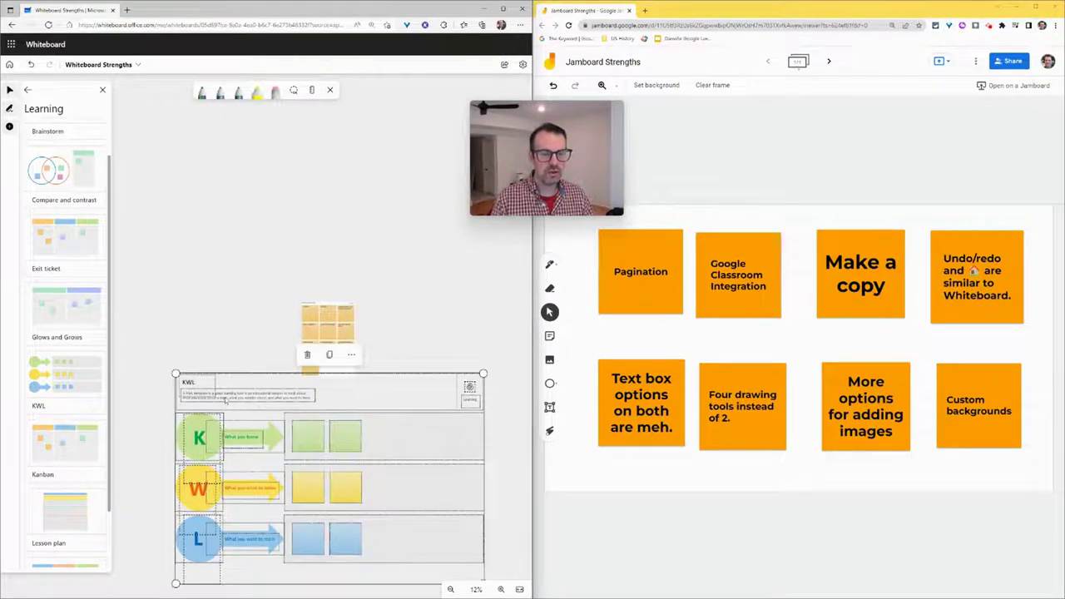
pyautogui.click(197, 330)
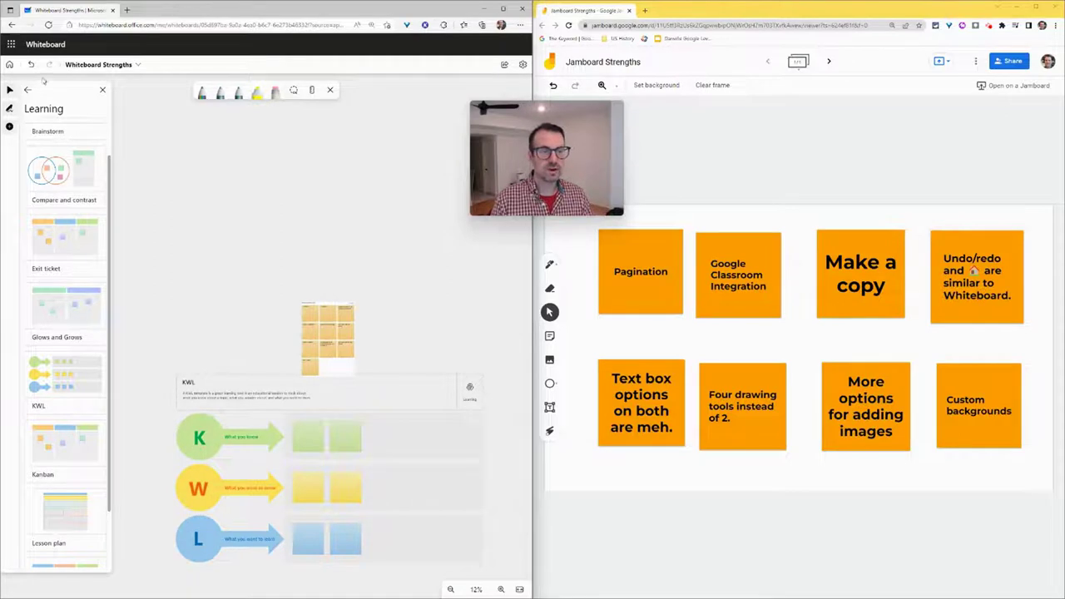
pyautogui.click(31, 64)
pyautogui.click(31, 64)
pyautogui.scroll(3, 366, 428)
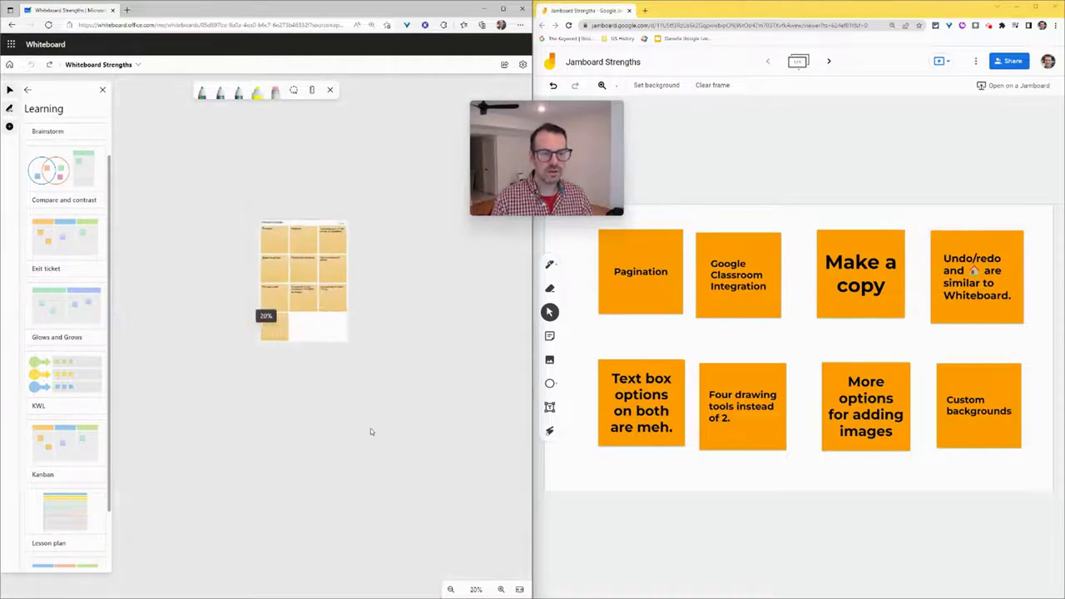
pyautogui.scroll(5, 370, 427)
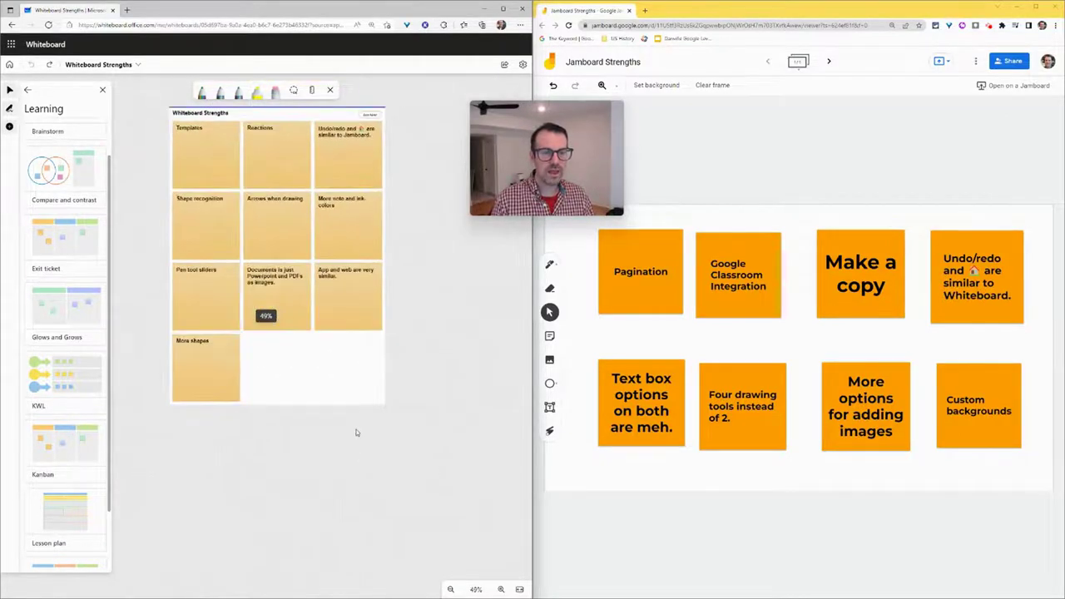
pyautogui.scroll(3, 366, 473)
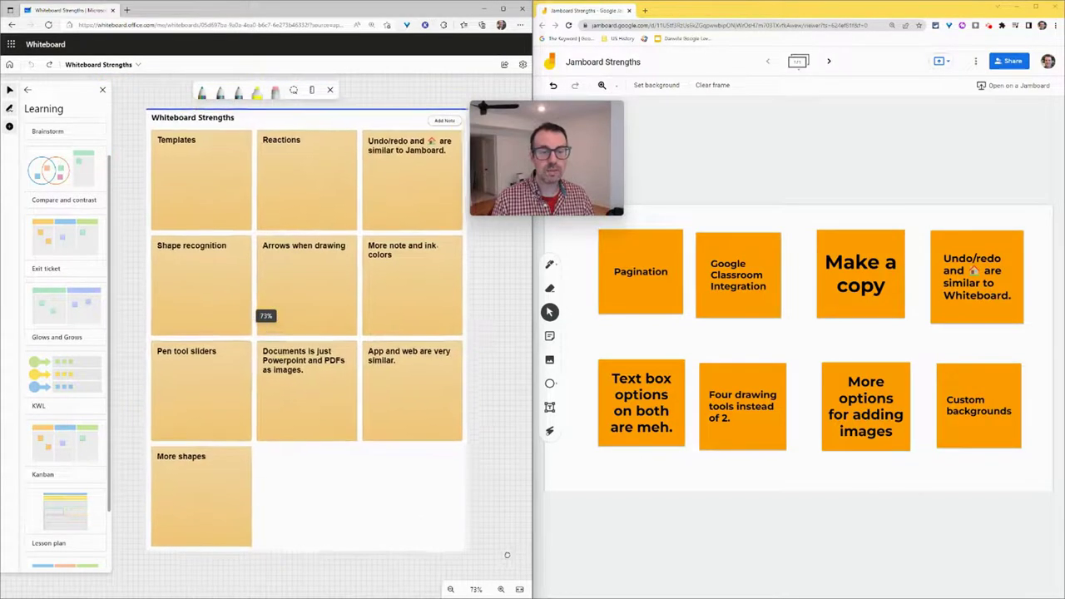
# - Return to the main Create options and view the sticky note colour choices
pyautogui.moveTo(507, 555); pyautogui.dragTo(504, 560)
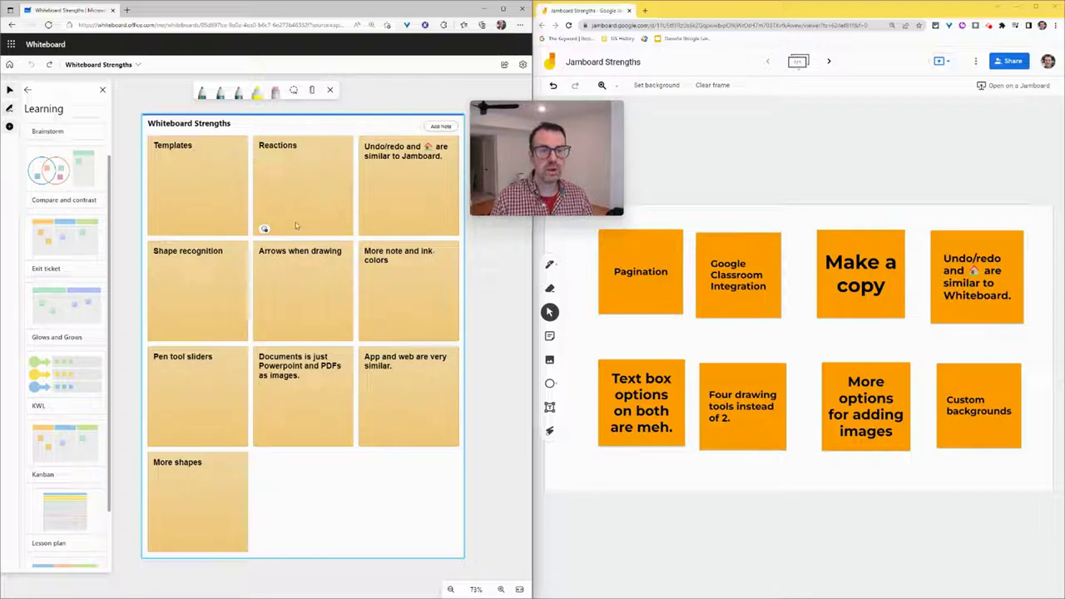
pyautogui.click(27, 90)
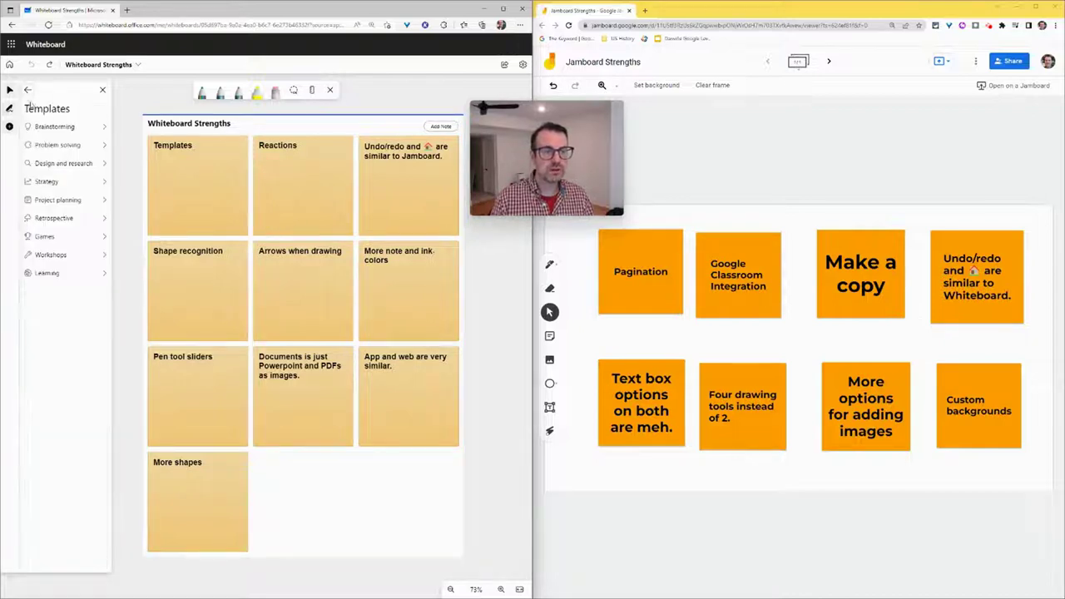
pyautogui.click(28, 90)
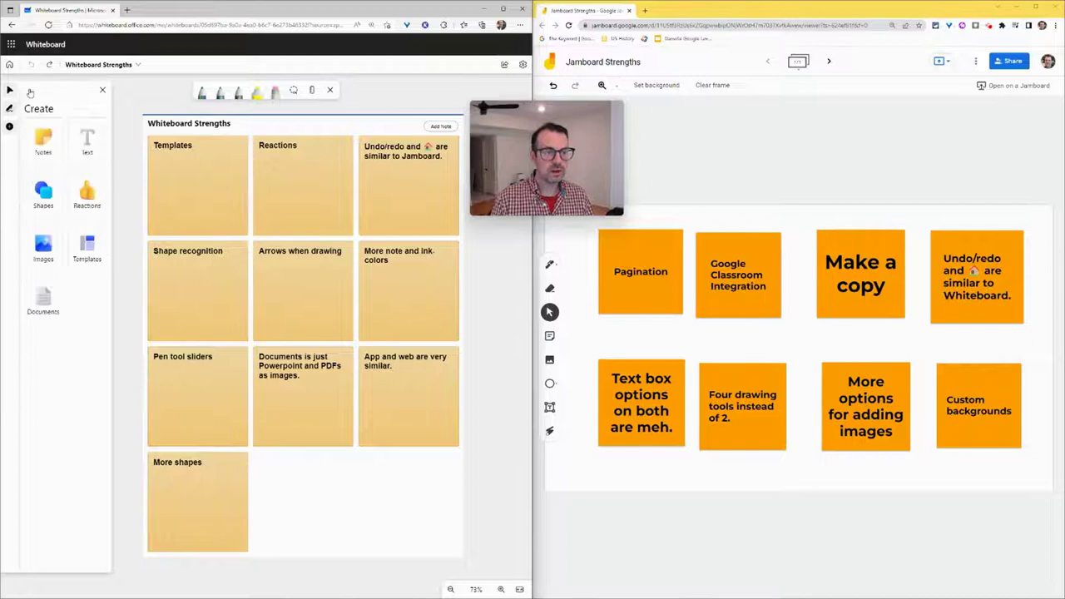
pyautogui.click(44, 140)
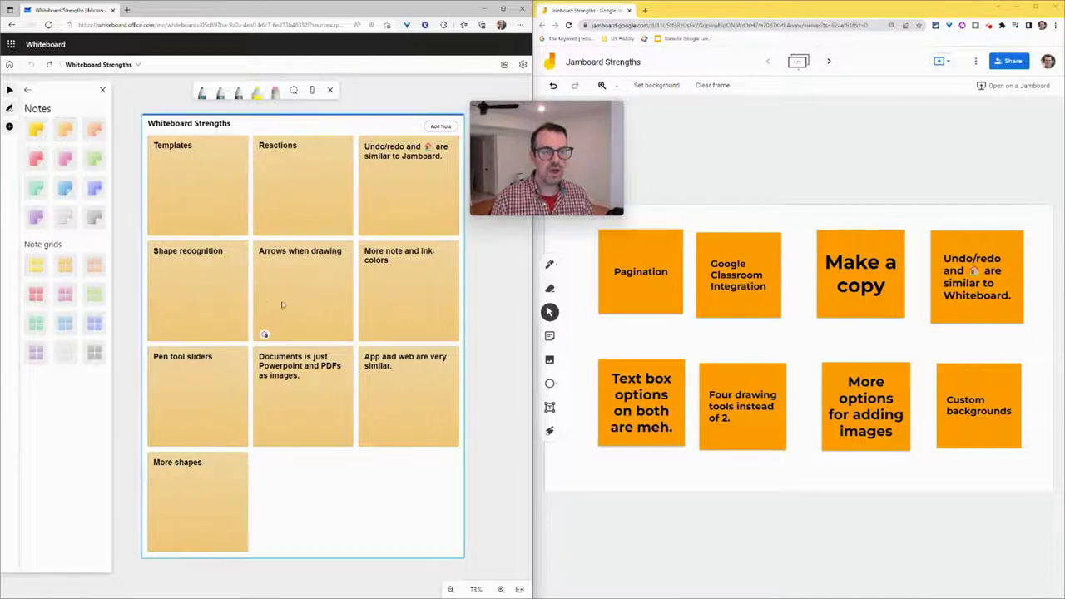
pyautogui.moveTo(158, 231)
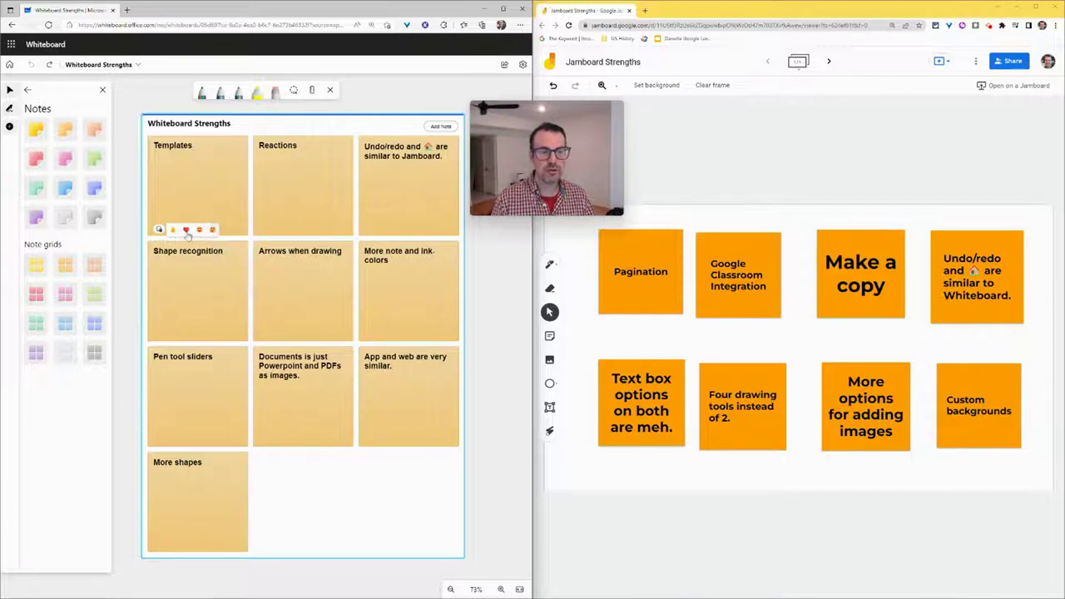
# - Show the reaction emoji choices and select the Undo/redo note
pyautogui.click(28, 89)
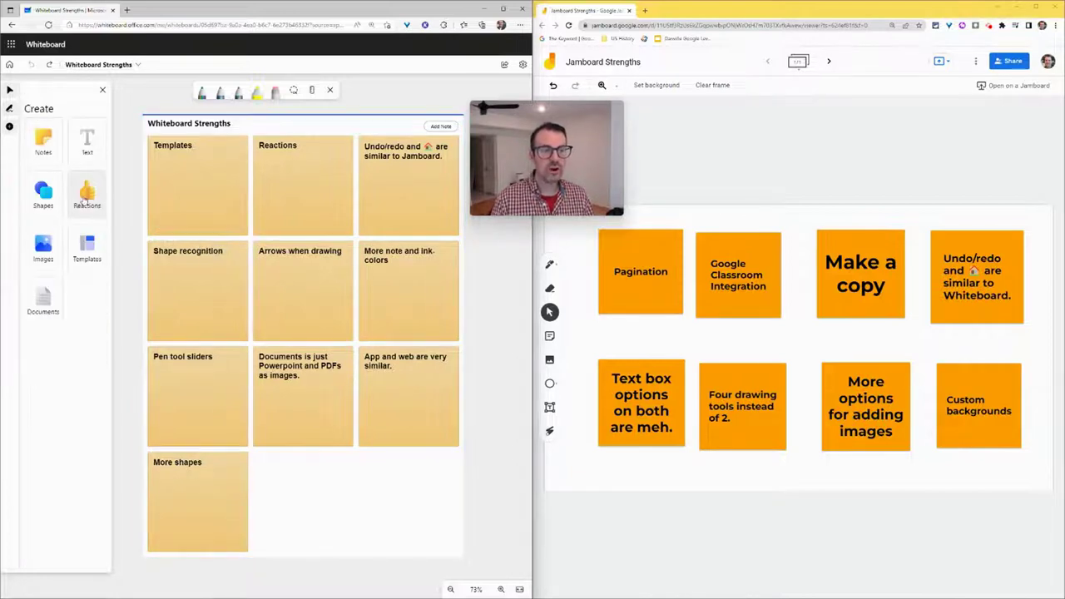
pyautogui.click(87, 193)
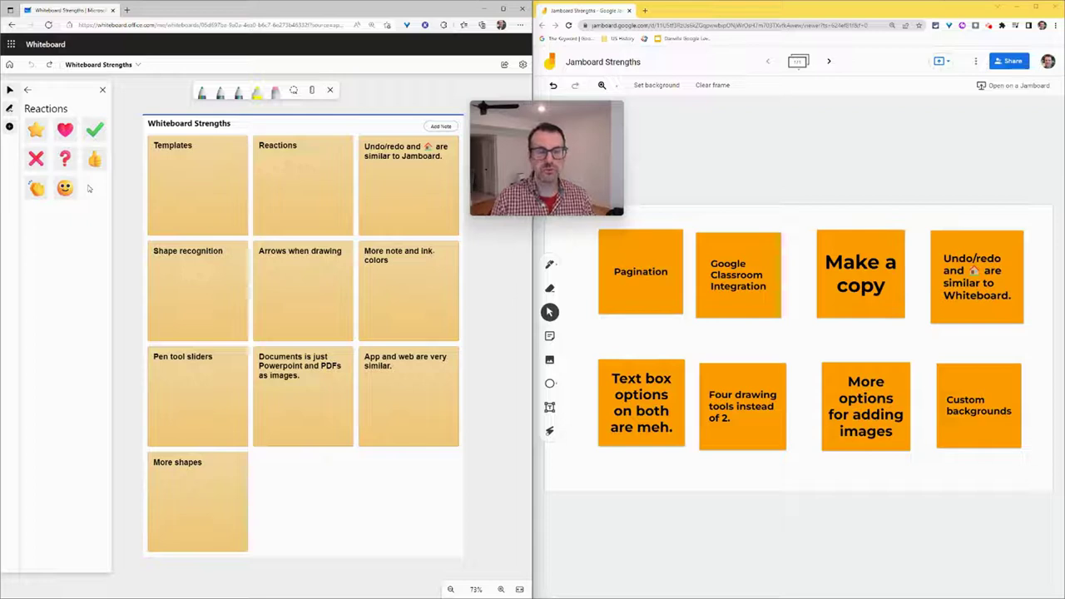
pyautogui.click(384, 170)
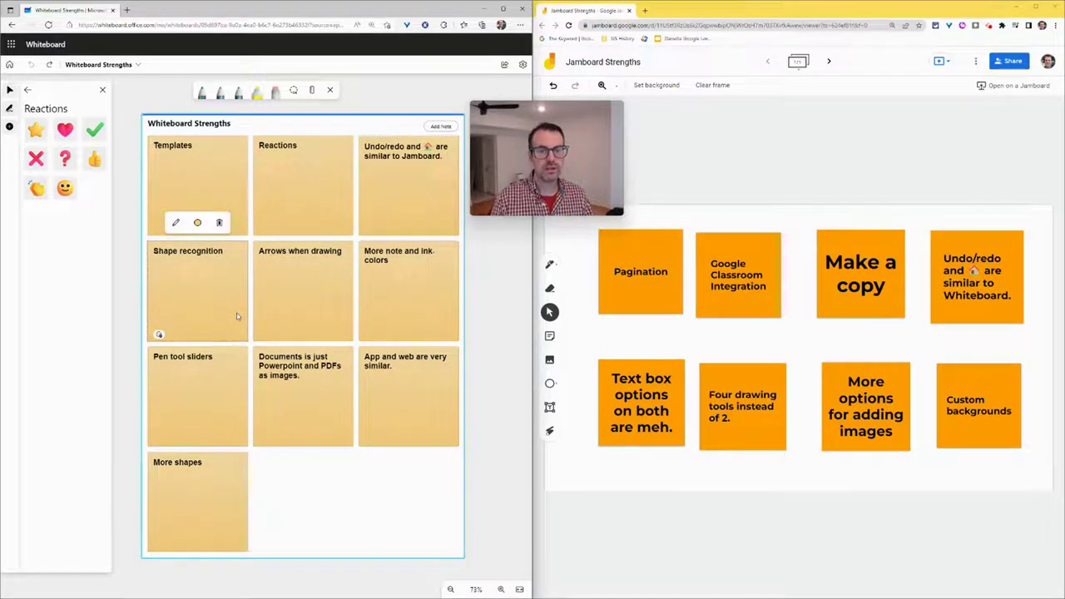
# - Draw two rainbow circles and a triangle around the notes on the Whiteboard board
pyautogui.scroll(-1, 491, 345)
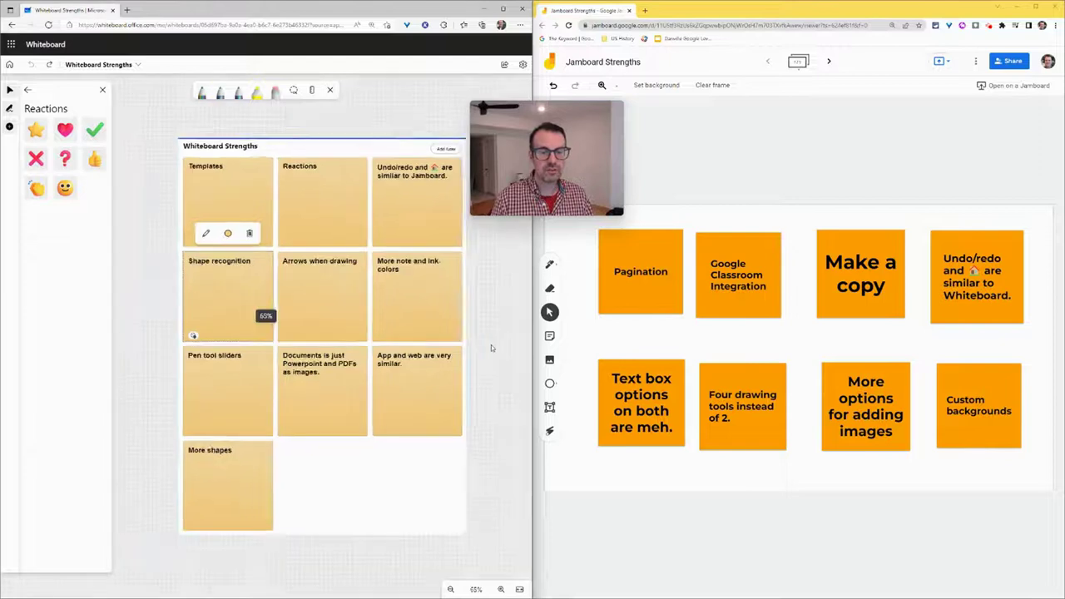
pyautogui.scroll(-1, 491, 344)
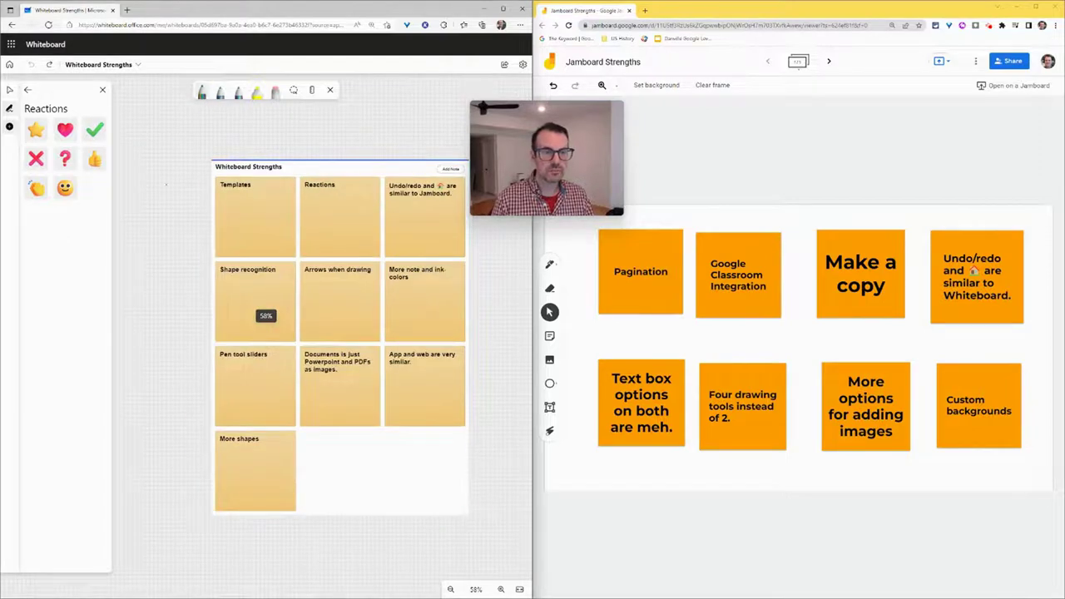
pyautogui.moveTo(166, 185)
pyautogui.mouseDown()
pyautogui.moveTo(134, 210)
pyautogui.moveTo(195, 195)
pyautogui.moveTo(169, 184)
pyautogui.mouseUp()
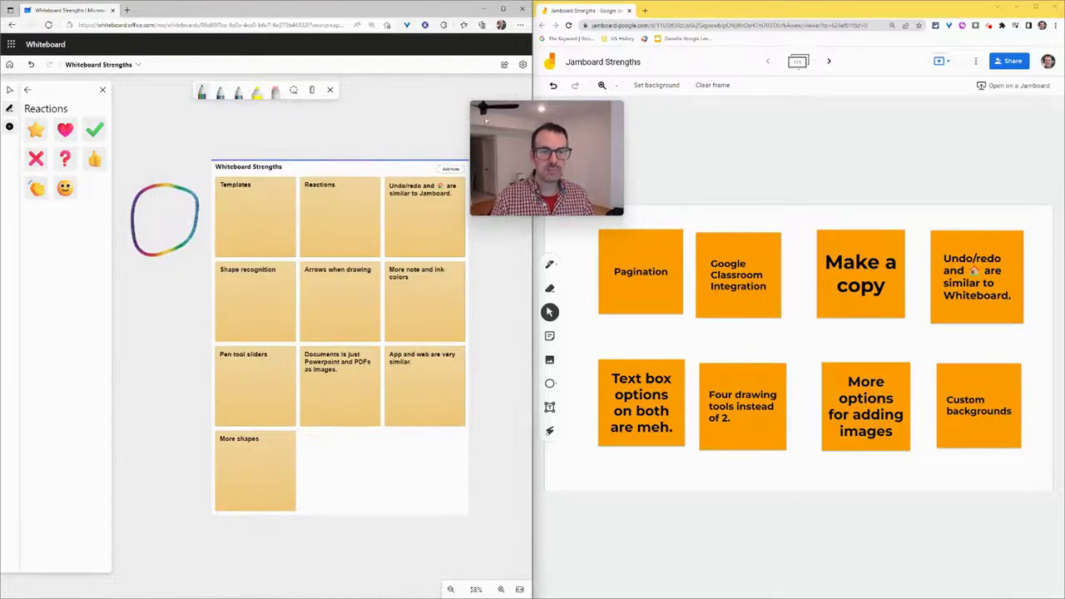
pyautogui.click(522, 64)
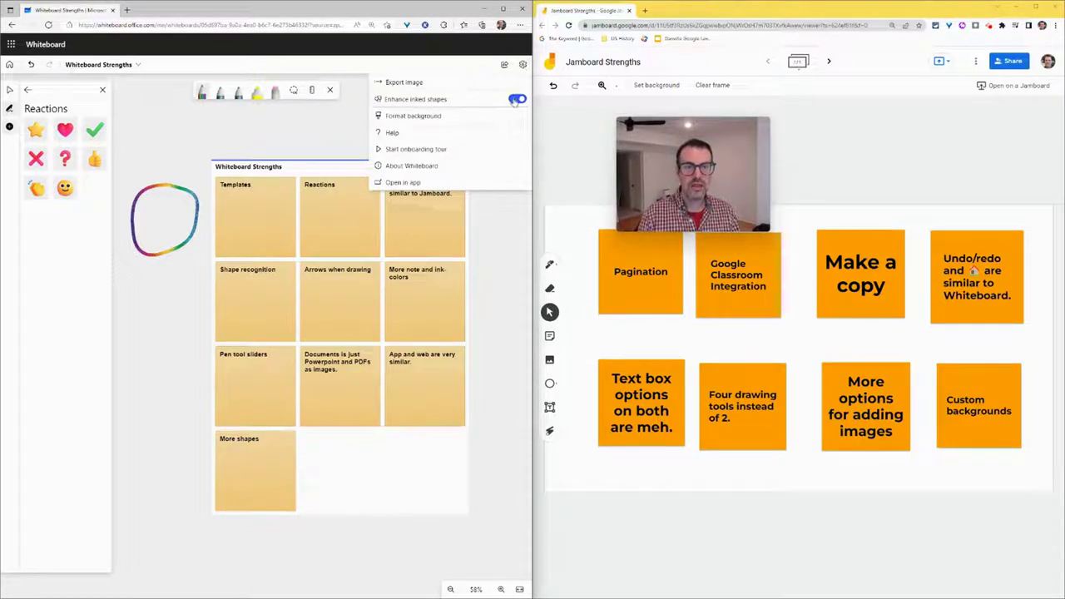
pyautogui.click(155, 309)
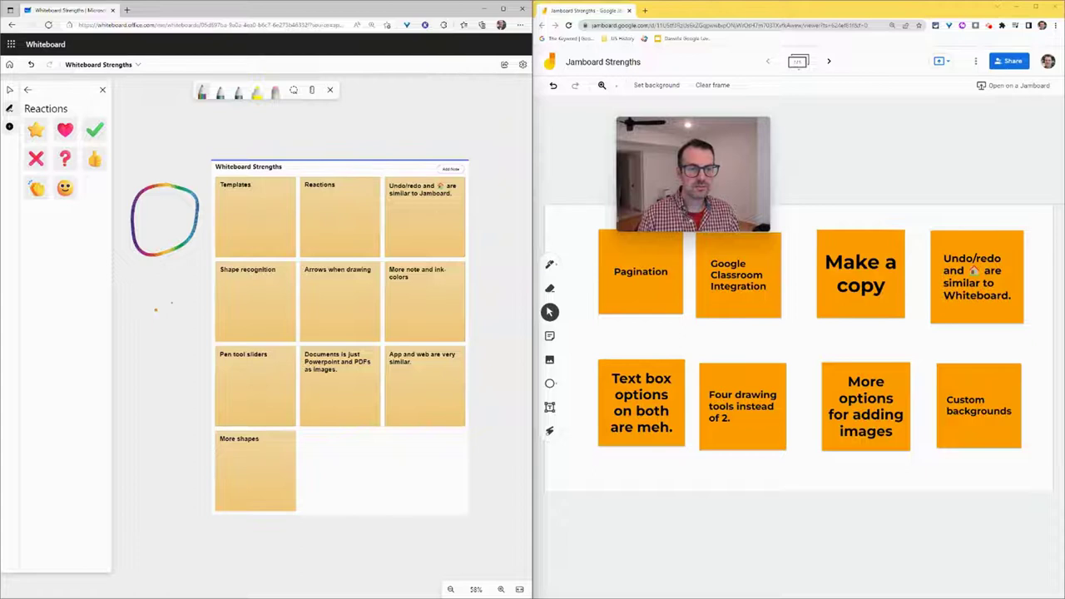
pyautogui.click(220, 89)
pyautogui.moveTo(185, 283)
pyautogui.mouseDown()
pyautogui.moveTo(137, 354)
pyautogui.moveTo(191, 283)
pyautogui.mouseUp()
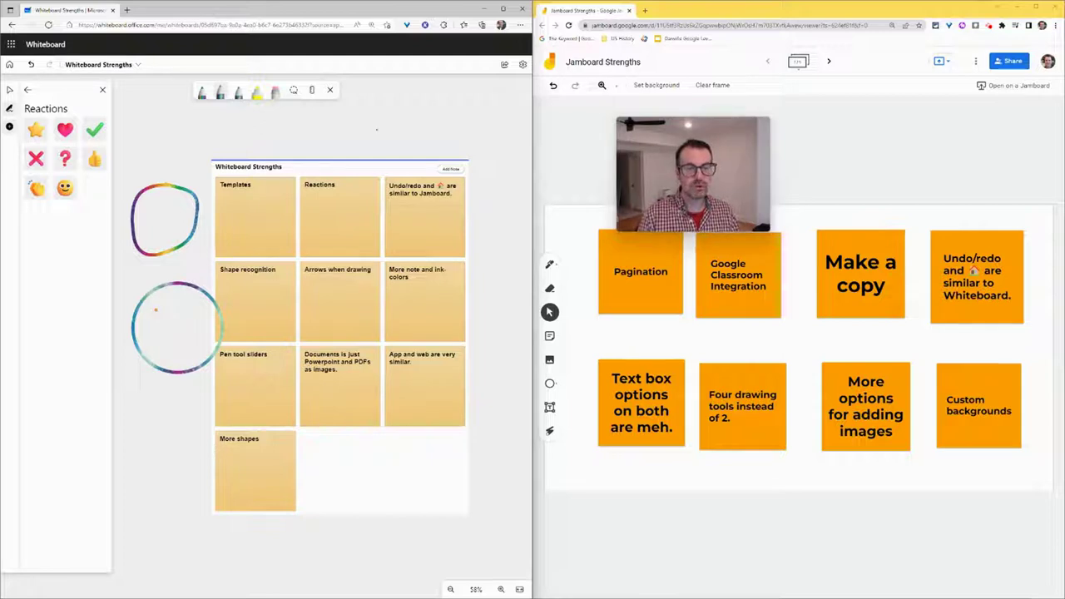
pyautogui.moveTo(370, 142)
pyautogui.mouseDown()
pyautogui.moveTo(427, 105)
pyautogui.moveTo(370, 148)
pyautogui.mouseUp()
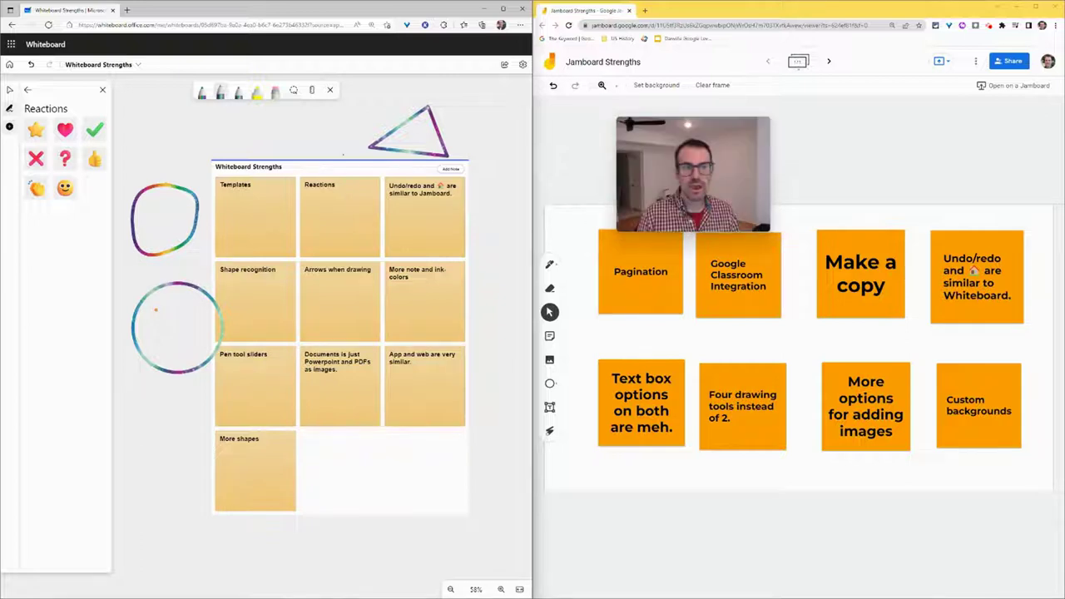
# - Show Jamboard's list of shape types for comparison
pyautogui.click(27, 89)
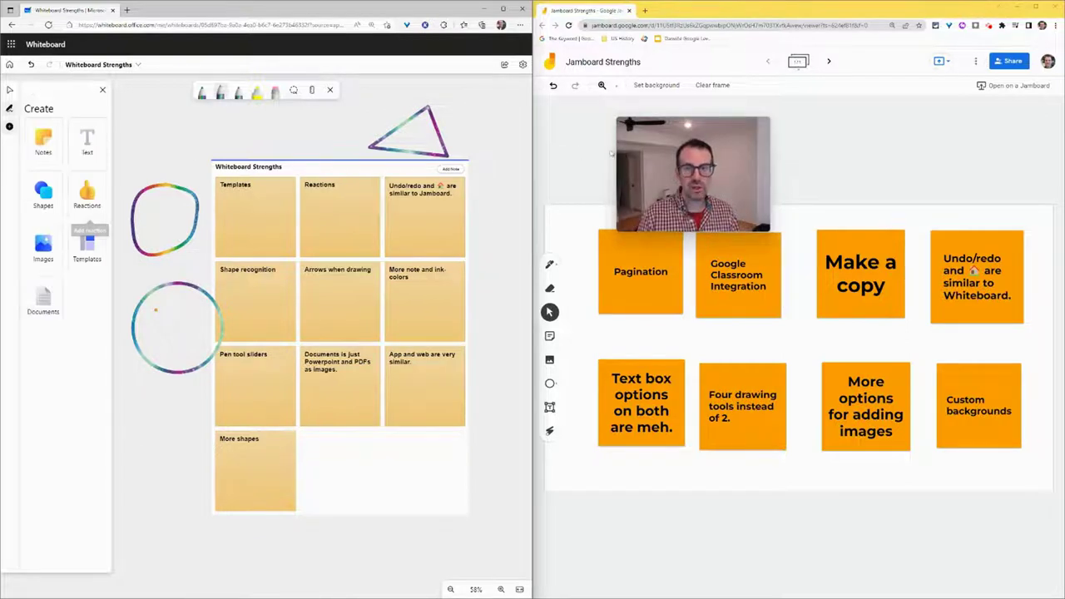
pyautogui.moveTo(660, 139)
pyautogui.moveTo(660, 139); pyautogui.dragTo(518, 127)
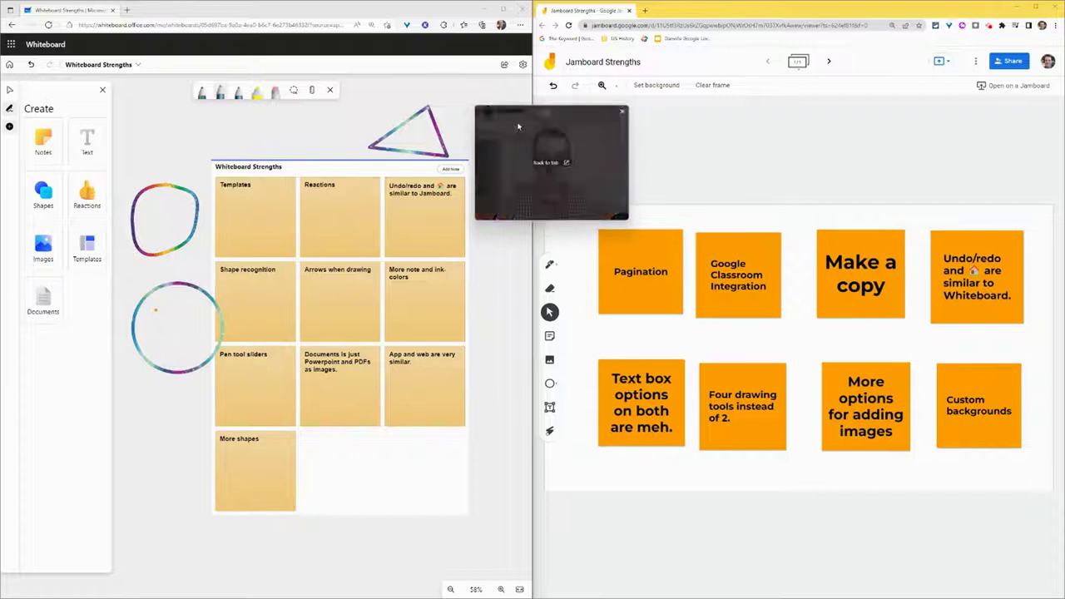
pyautogui.click(551, 387)
pyautogui.click(553, 389)
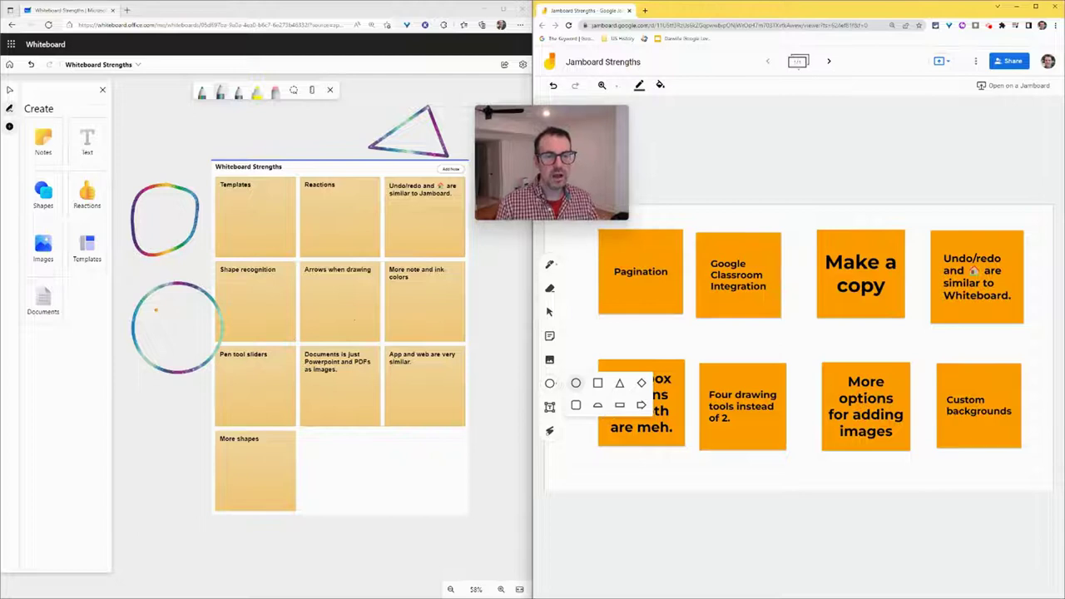
# - Draw two rainbow arrows across the lower notes, then show the note colours and grids
pyautogui.click(341, 317)
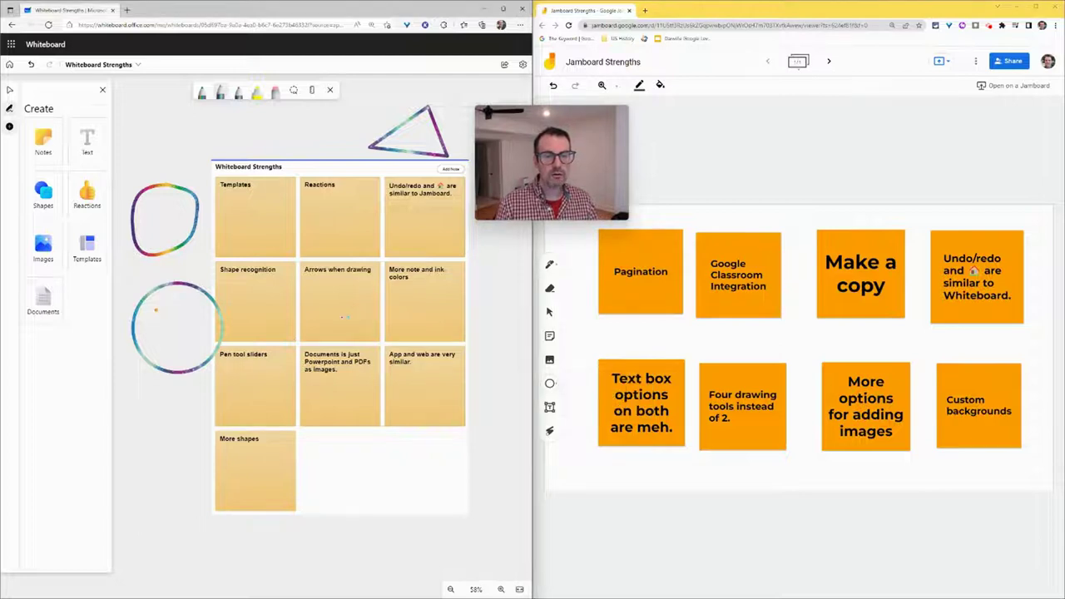
pyautogui.click(220, 93)
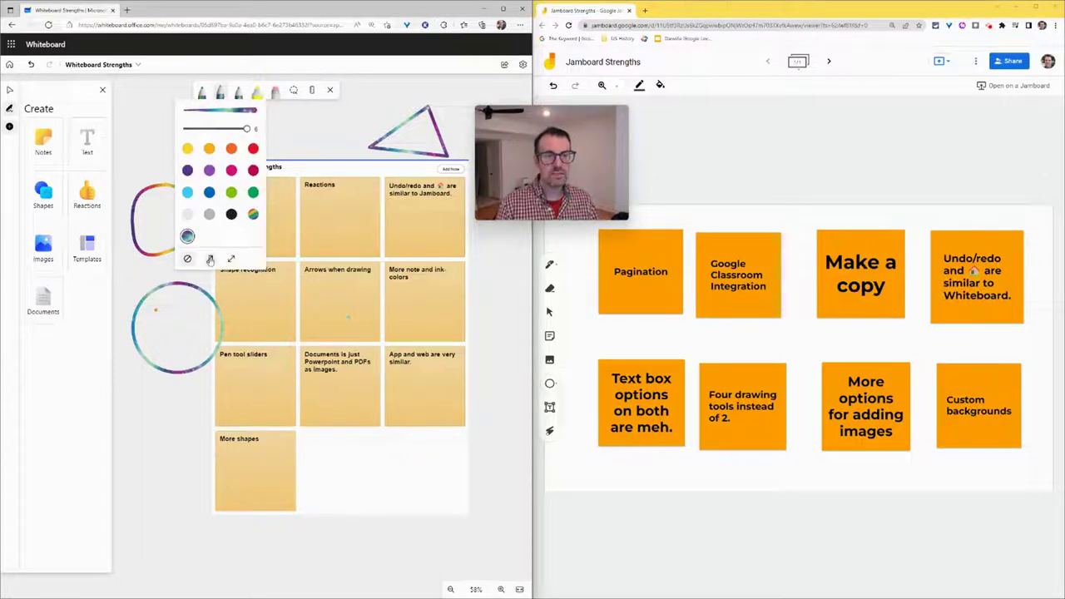
pyautogui.click(193, 432)
pyautogui.moveTo(158, 434); pyautogui.dragTo(391, 385)
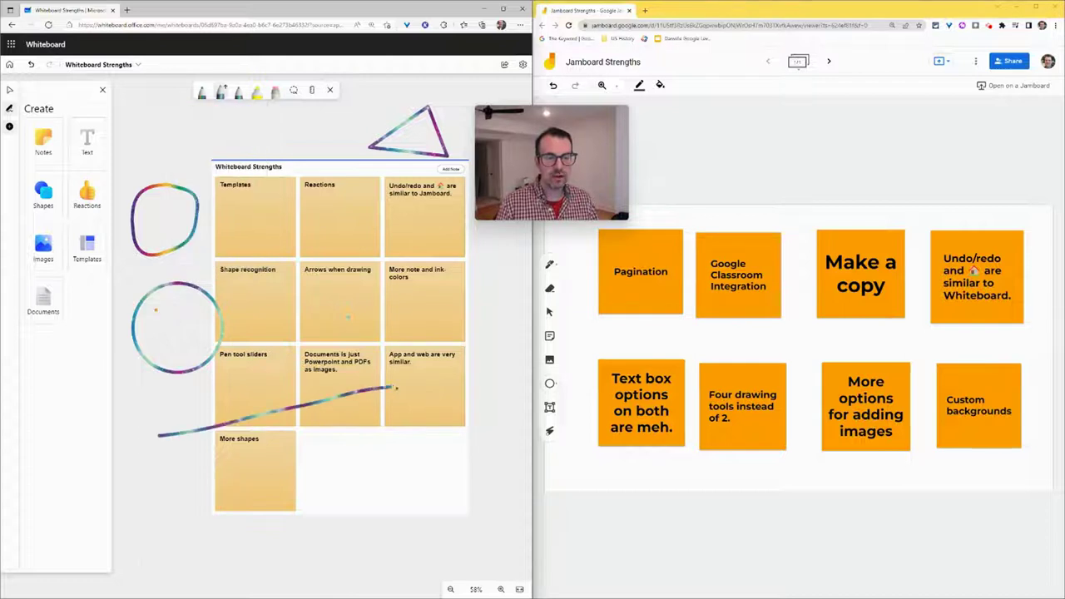
pyautogui.click(220, 92)
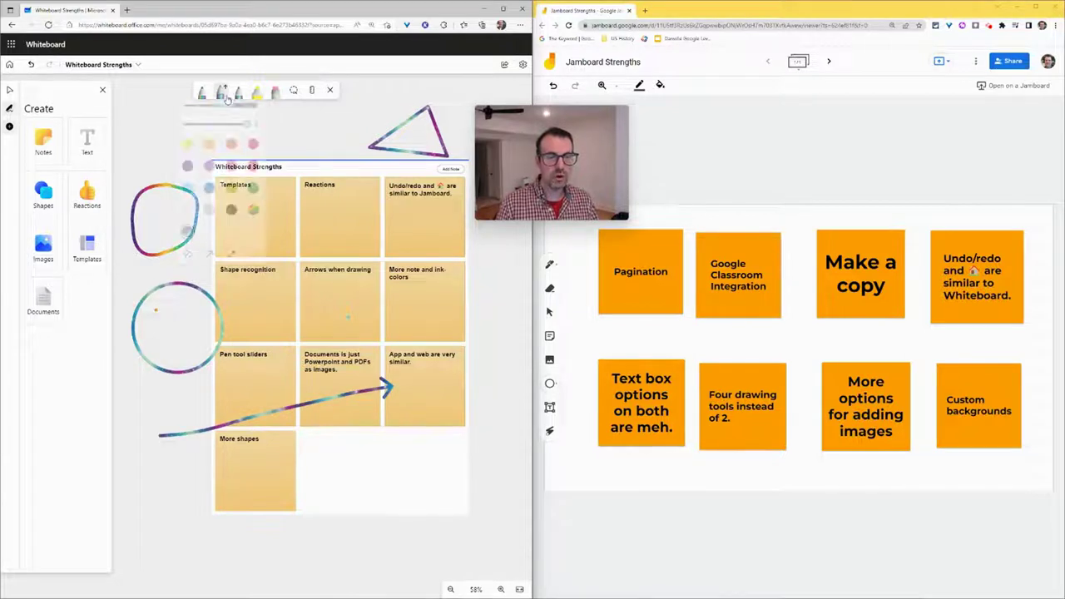
pyautogui.moveTo(179, 396); pyautogui.dragTo(425, 392)
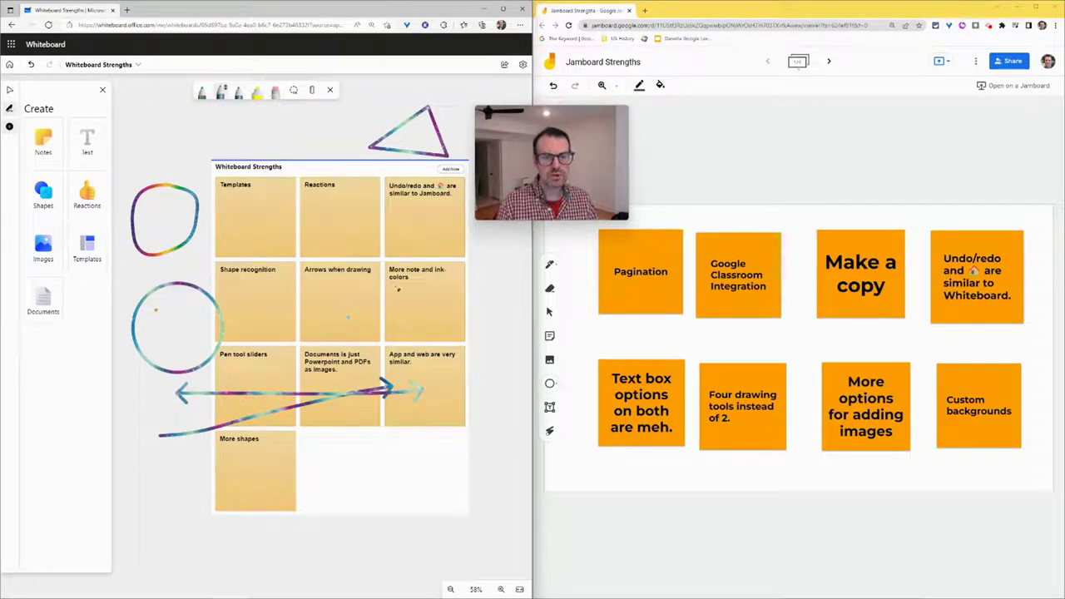
pyautogui.click(221, 95)
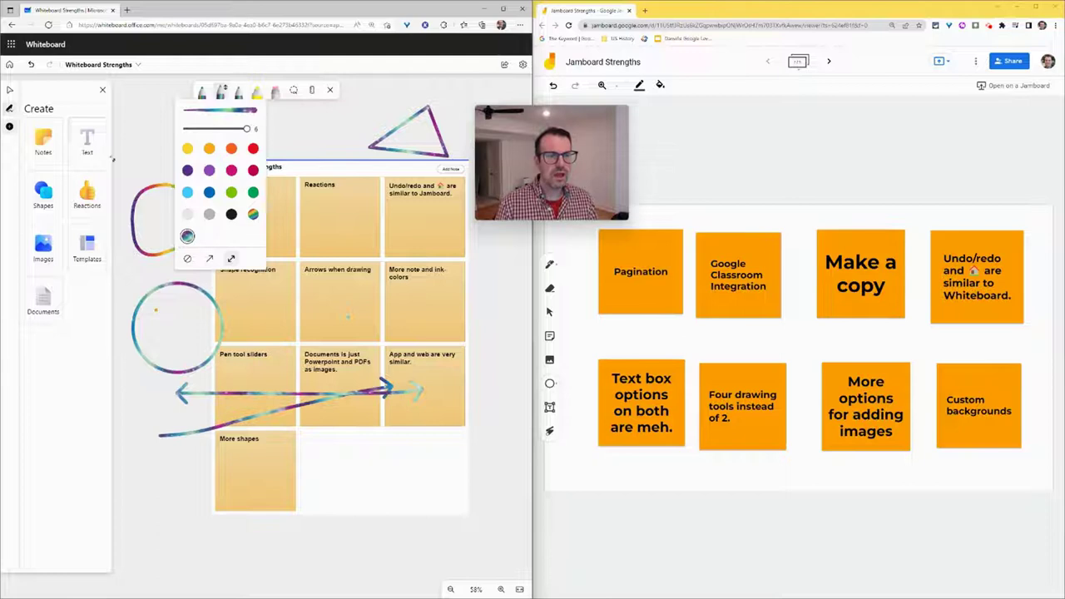
pyautogui.click(54, 146)
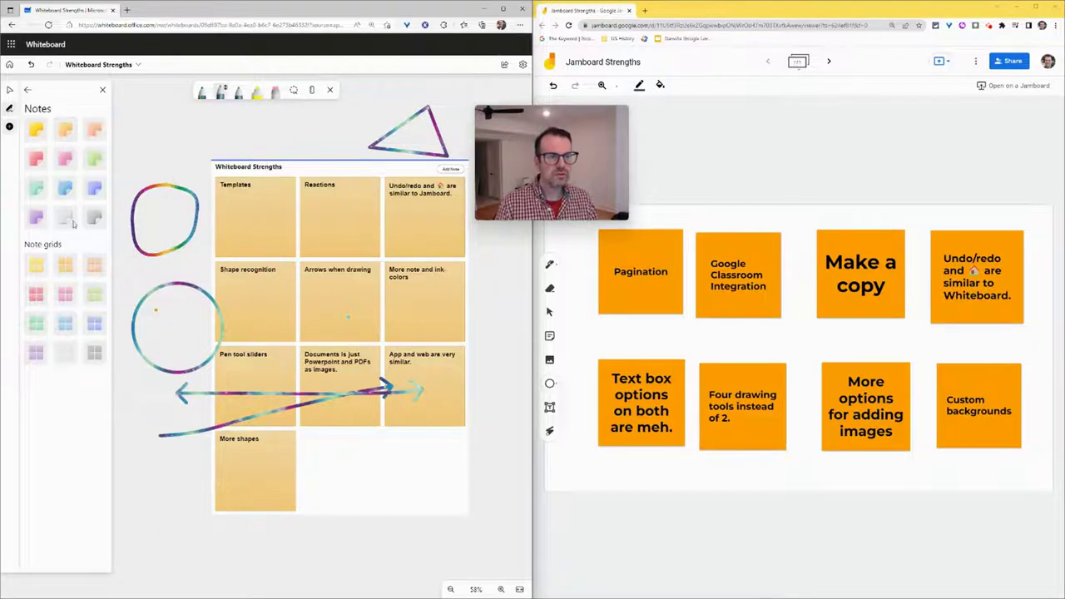
# - Cancel a new Jamboard sticky note and set Jamboard's pen to red
pyautogui.click(550, 336)
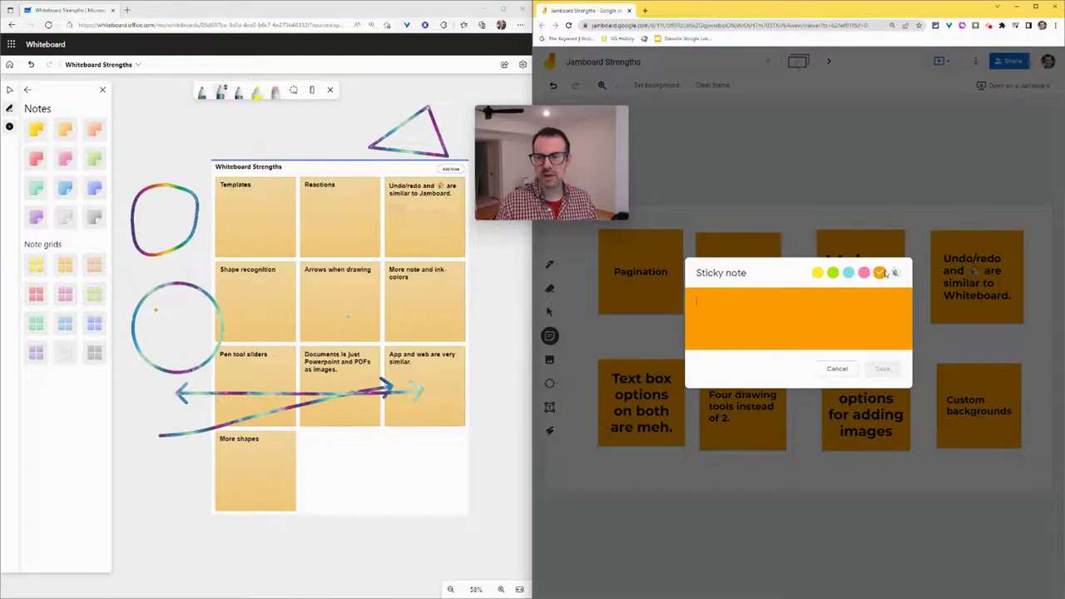
pyautogui.click(842, 372)
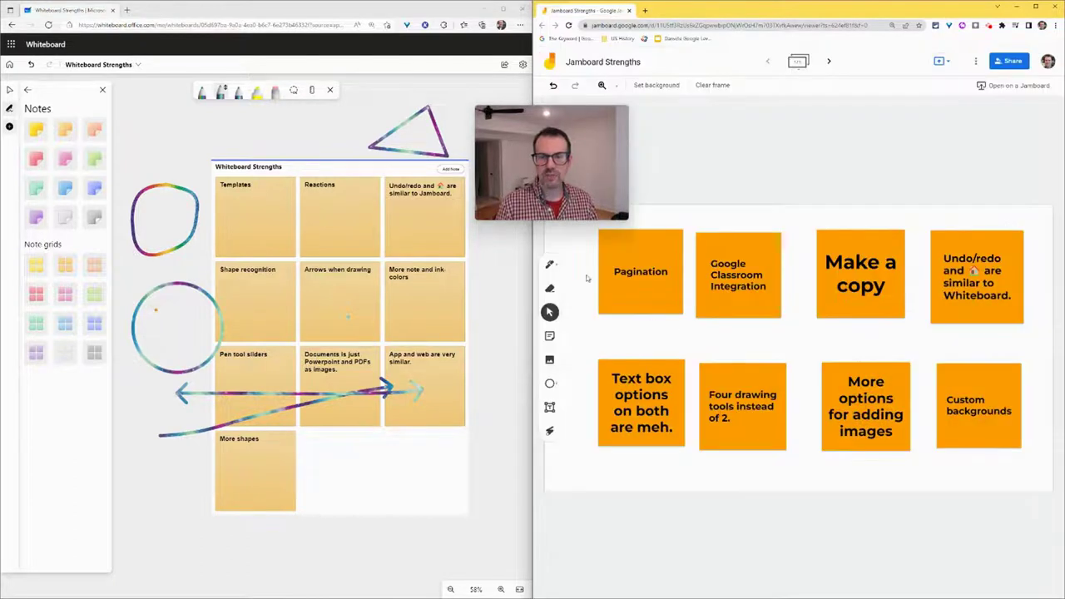
pyautogui.click(549, 265)
pyautogui.click(620, 308)
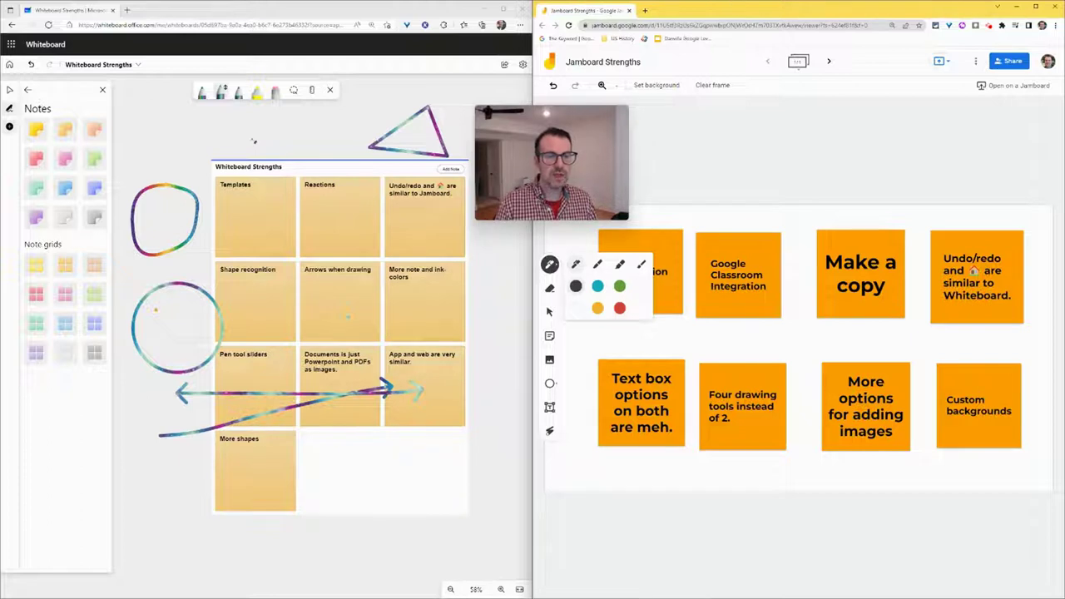
# - Make the Whiteboard pen stroke thinner and compare Jamboard's pen types
pyautogui.click(222, 94)
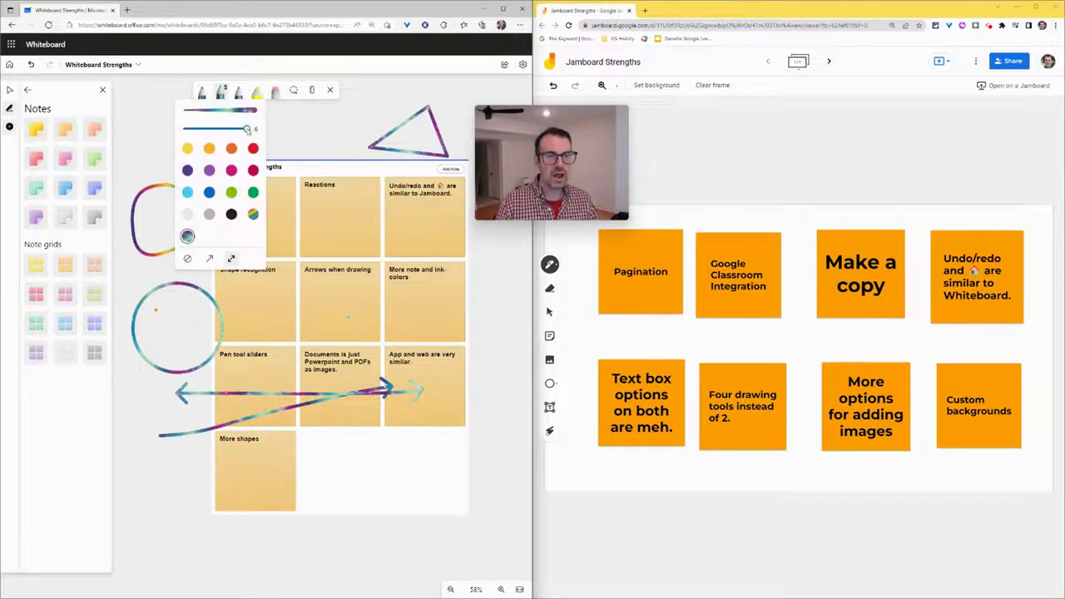
pyautogui.moveTo(248, 130)
pyautogui.mouseDown()
pyautogui.moveTo(193, 129)
pyautogui.moveTo(247, 131)
pyautogui.moveTo(208, 130)
pyautogui.mouseUp()
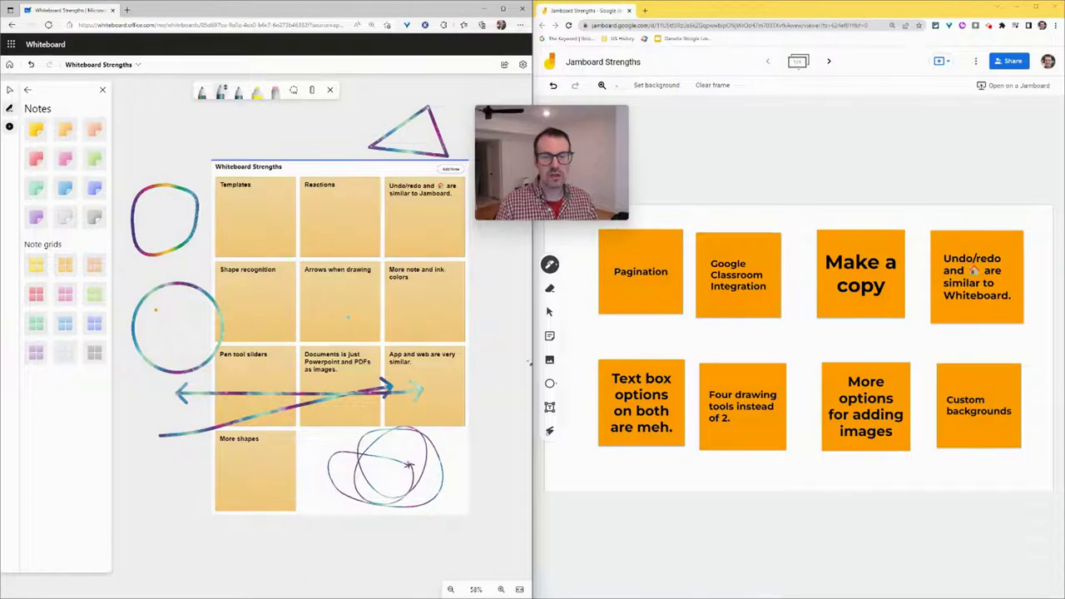
pyautogui.click(549, 265)
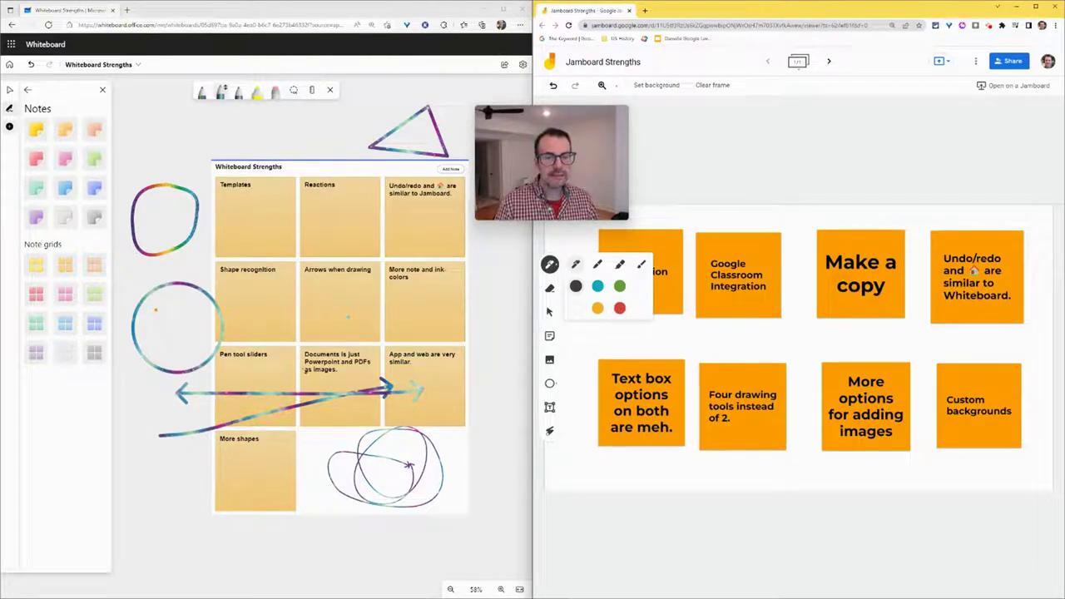
pyautogui.click(356, 361)
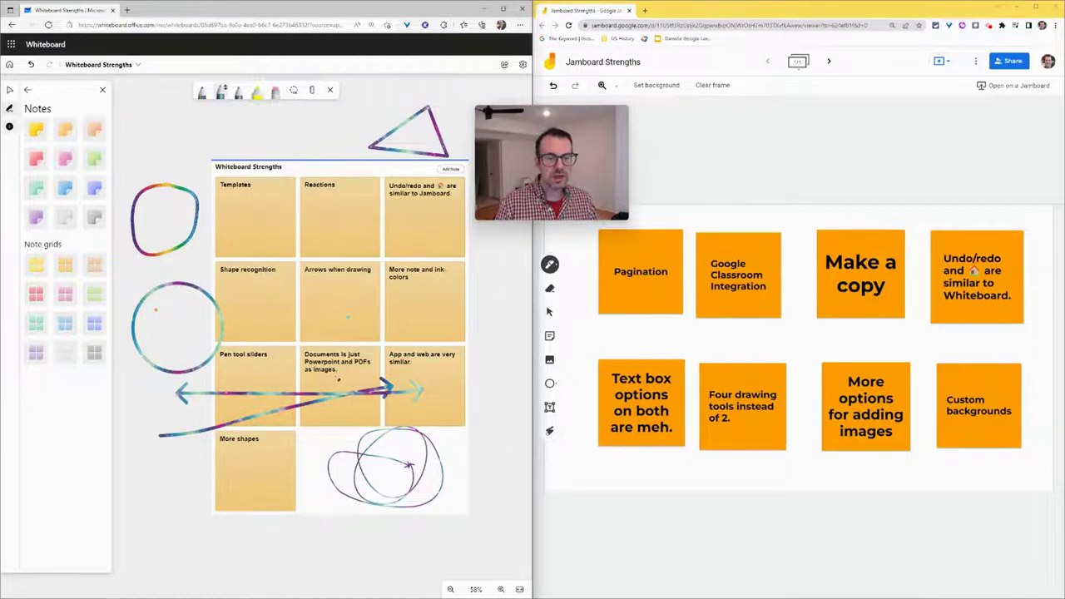
# - Open the Documents file picker from Create and cancel it without inserting a file
pyautogui.click(27, 89)
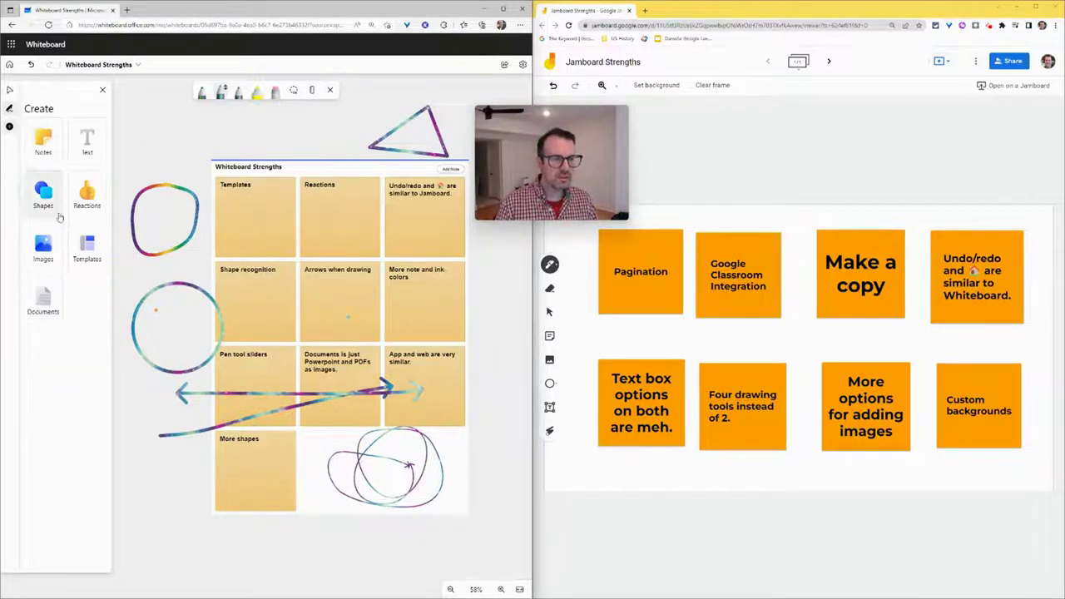
pyautogui.click(53, 295)
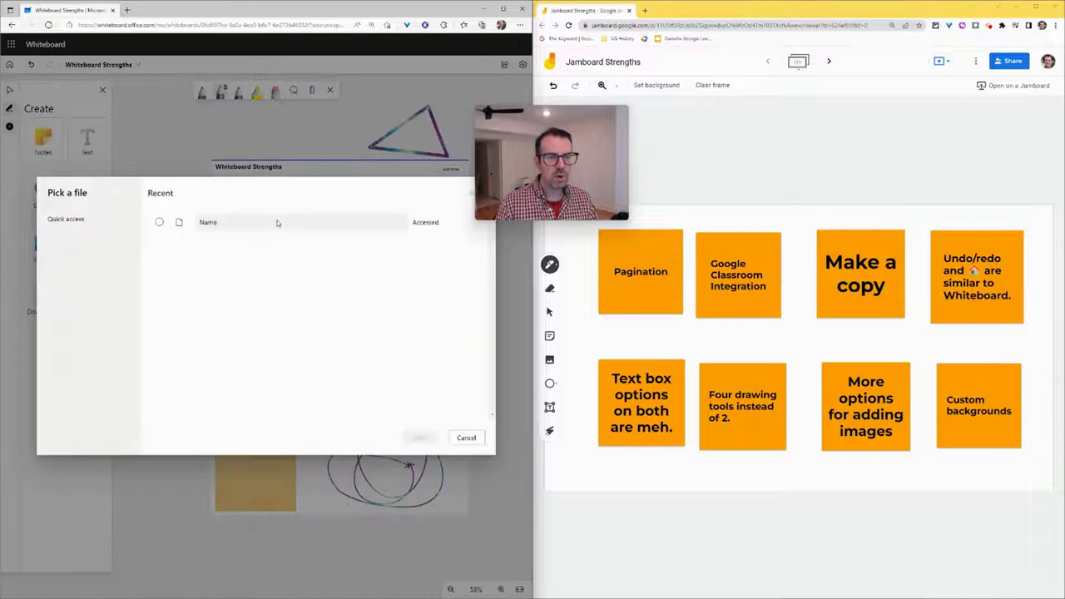
pyautogui.click(466, 437)
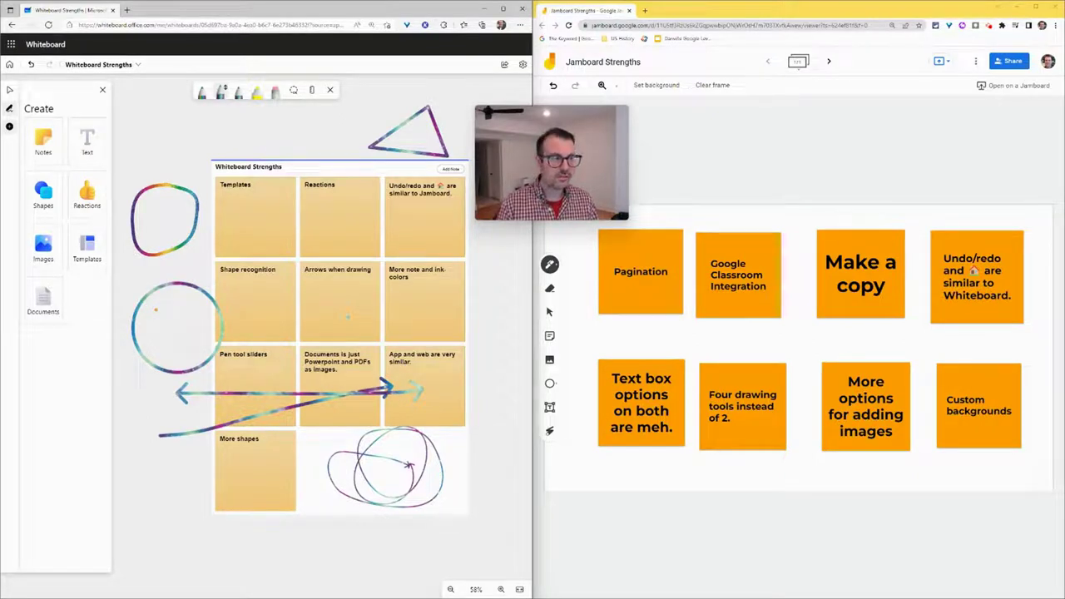
# - Bring up the Whiteboard desktop app, maximize it, then restore and minimize it
pyautogui.moveTo(5, 100); pyautogui.dragTo(710, 249)
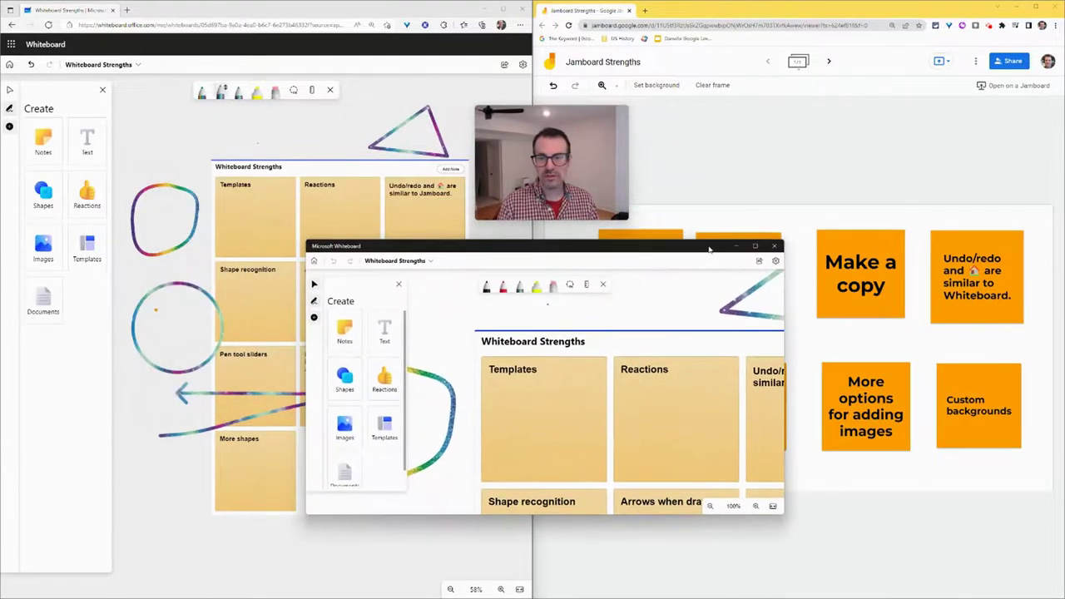
pyautogui.click(755, 246)
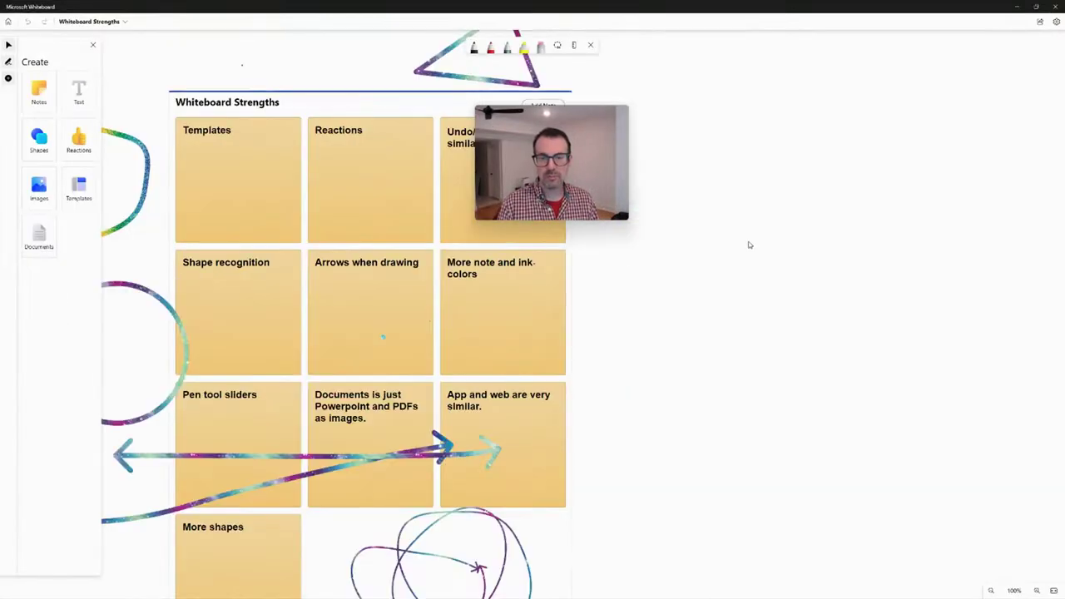
pyautogui.click(92, 46)
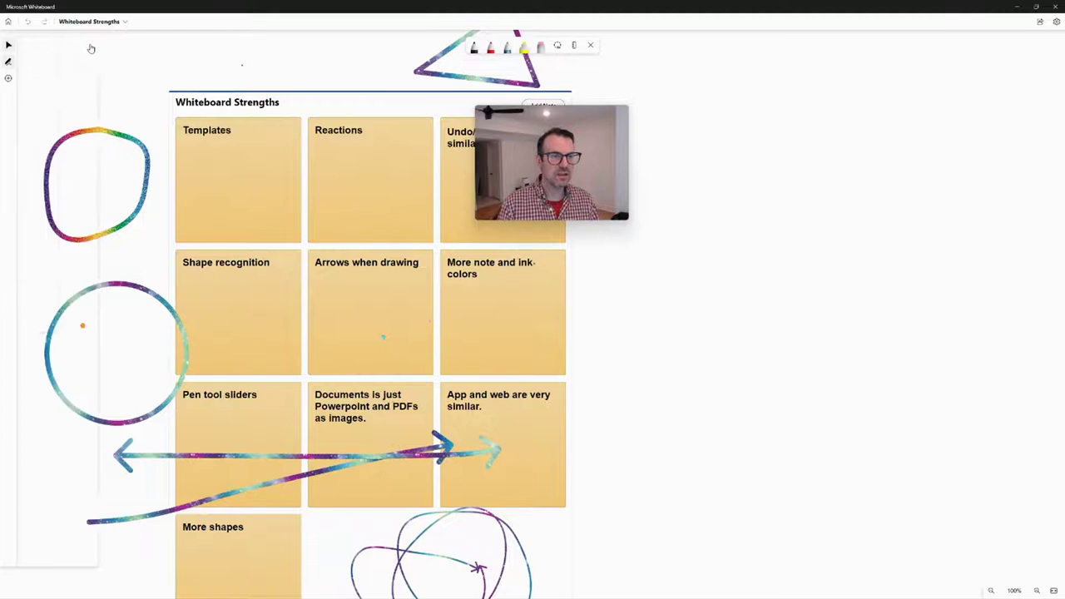
pyautogui.click(1036, 7)
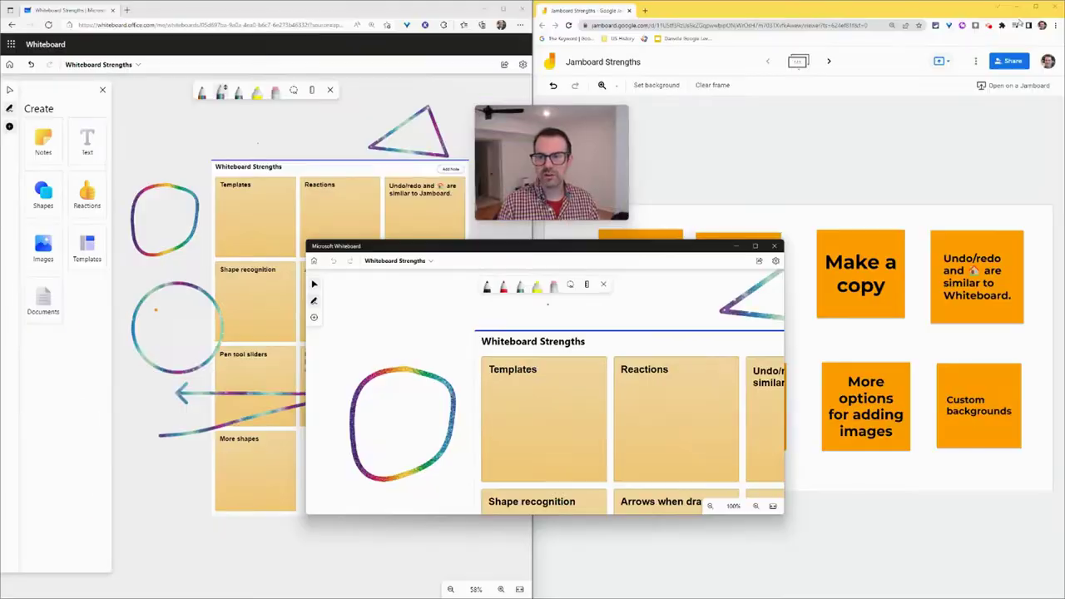
pyautogui.click(736, 246)
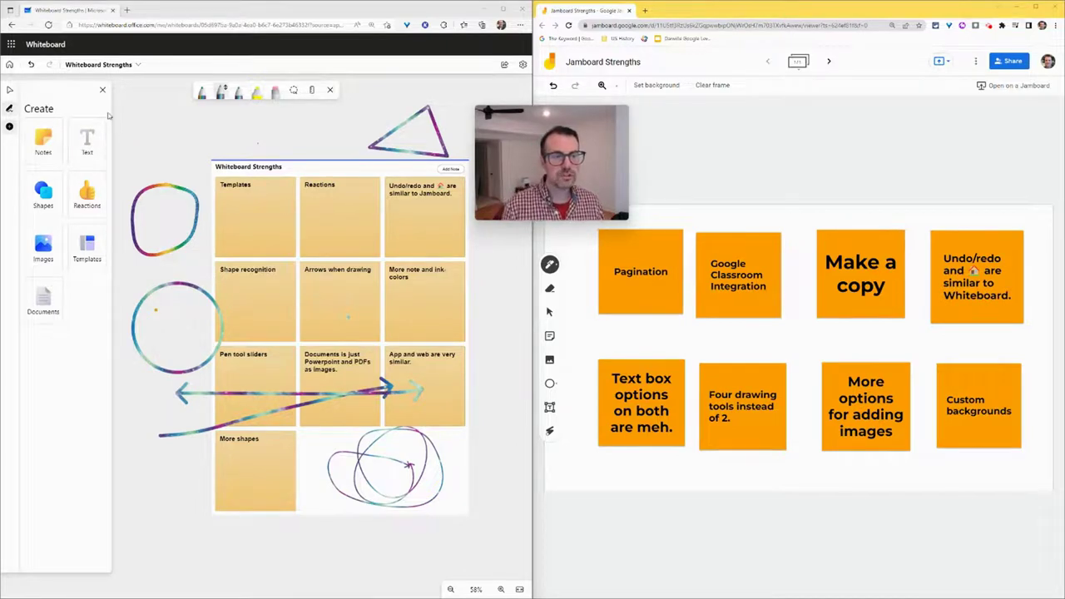
# - Compare Whiteboard's shapes list with Jamboard's shape choices, then close the shapes list
pyautogui.click(43, 194)
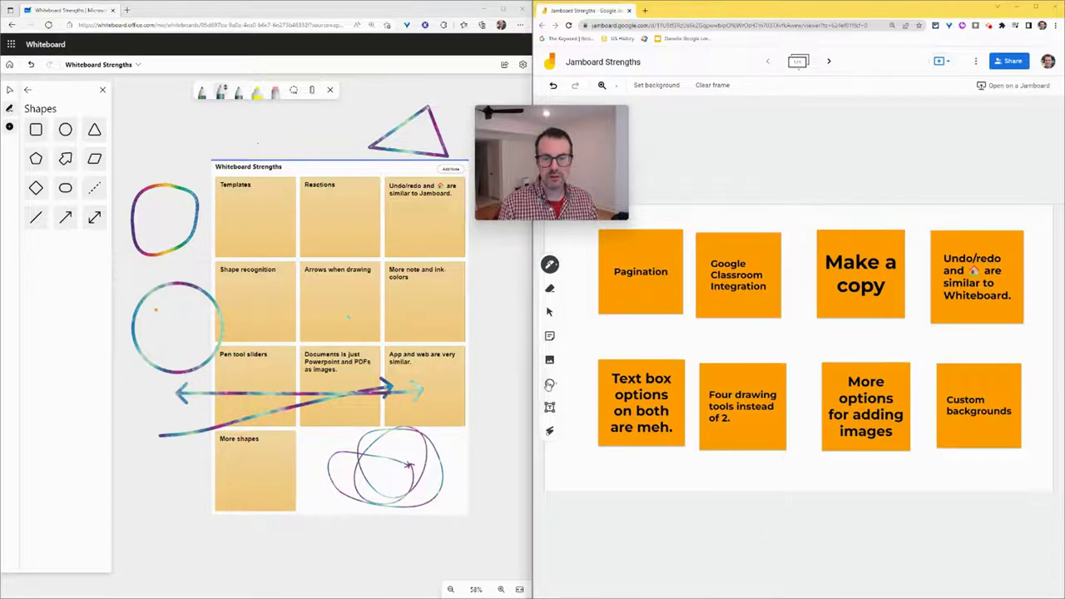
pyautogui.click(549, 383)
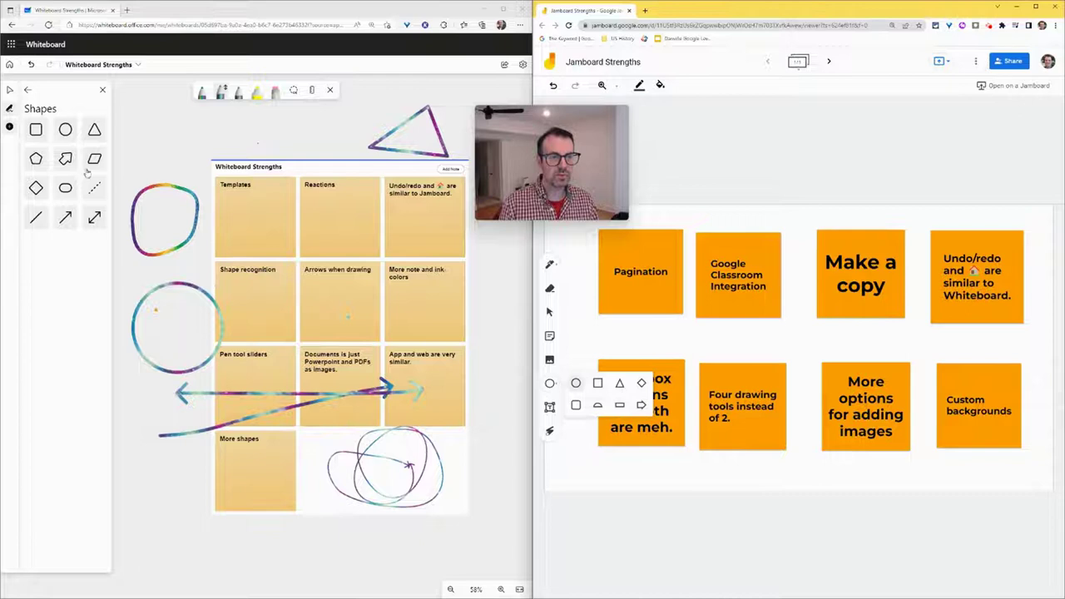
pyautogui.click(102, 90)
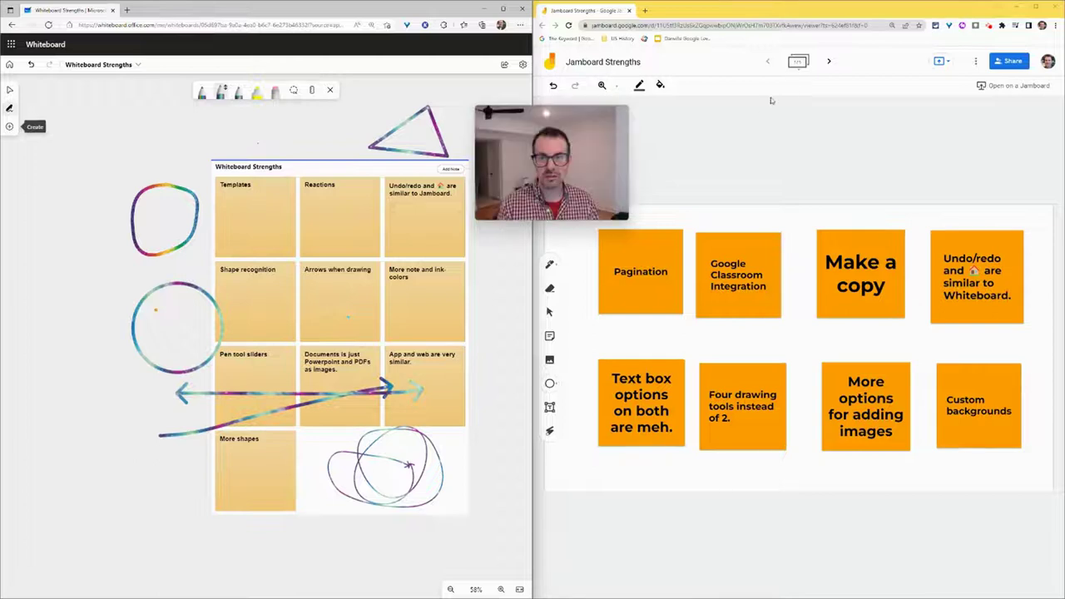
# - Add a new blank Jamboard frame and return to frame 1
pyautogui.click(797, 64)
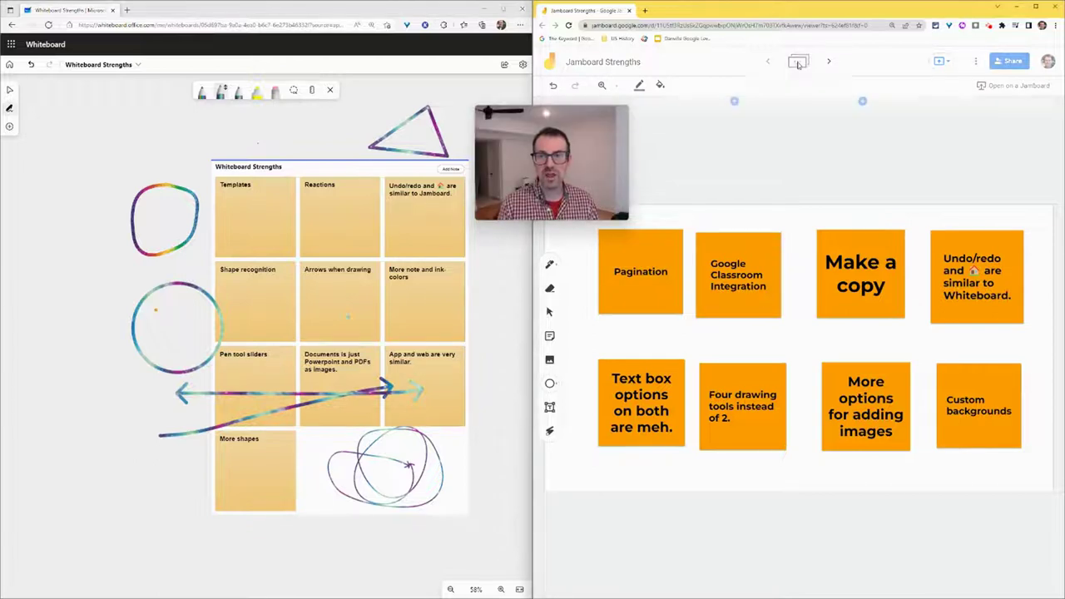
pyautogui.click(864, 104)
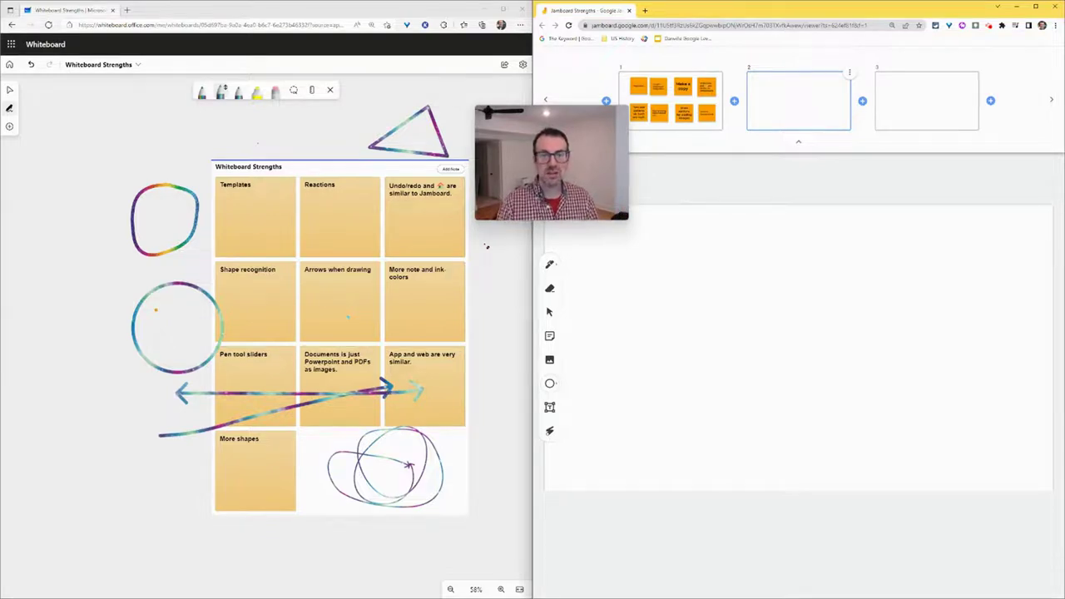
pyautogui.click(684, 108)
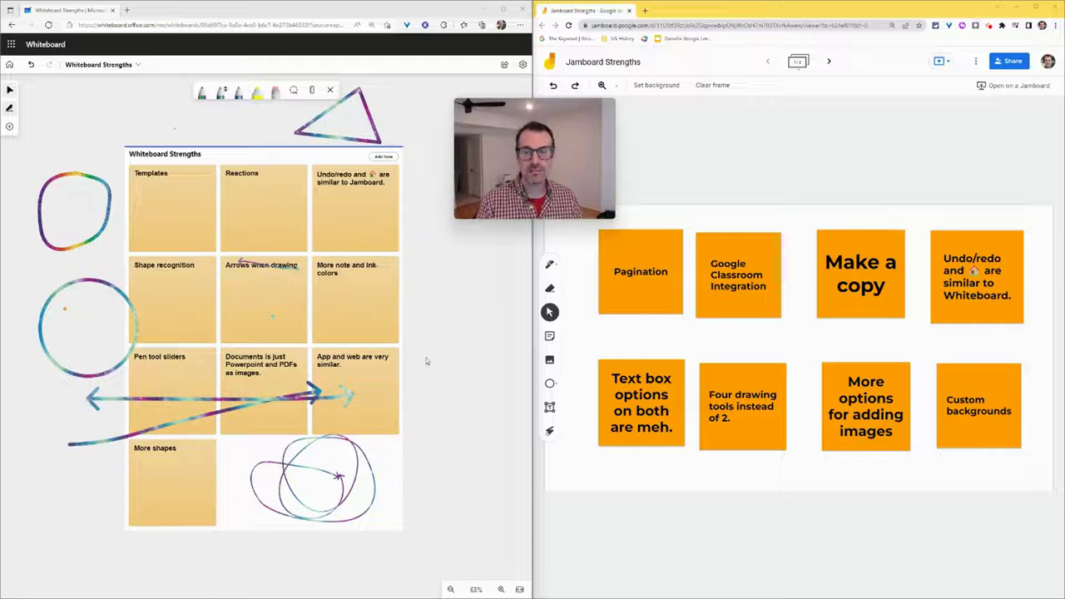
# - View the board's Make a copy action, close it, and select the Undo/redo note
pyautogui.click(976, 61)
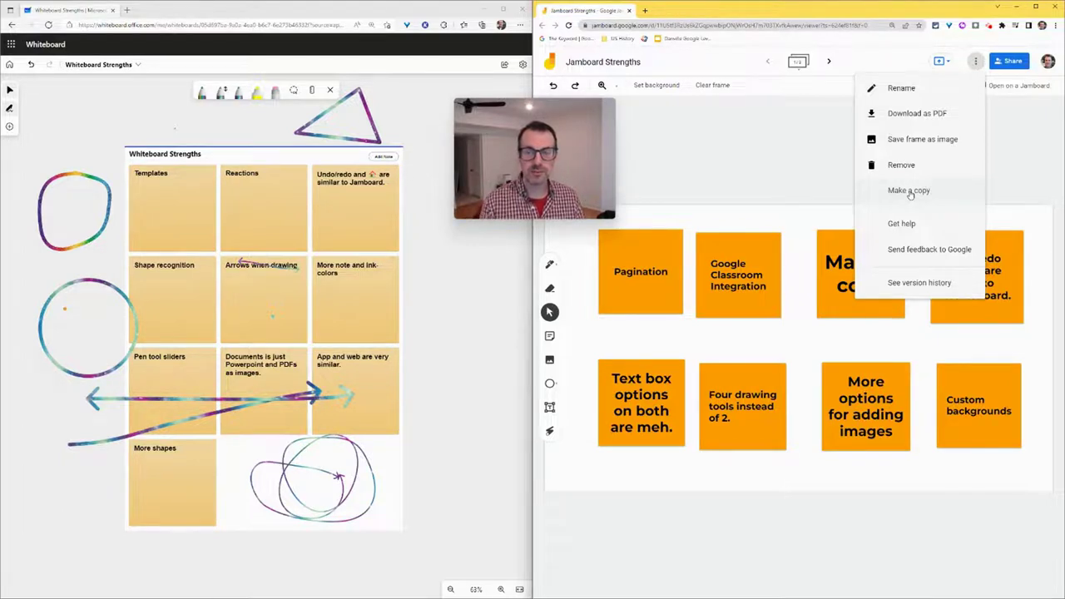
pyautogui.click(772, 220)
pyautogui.click(934, 251)
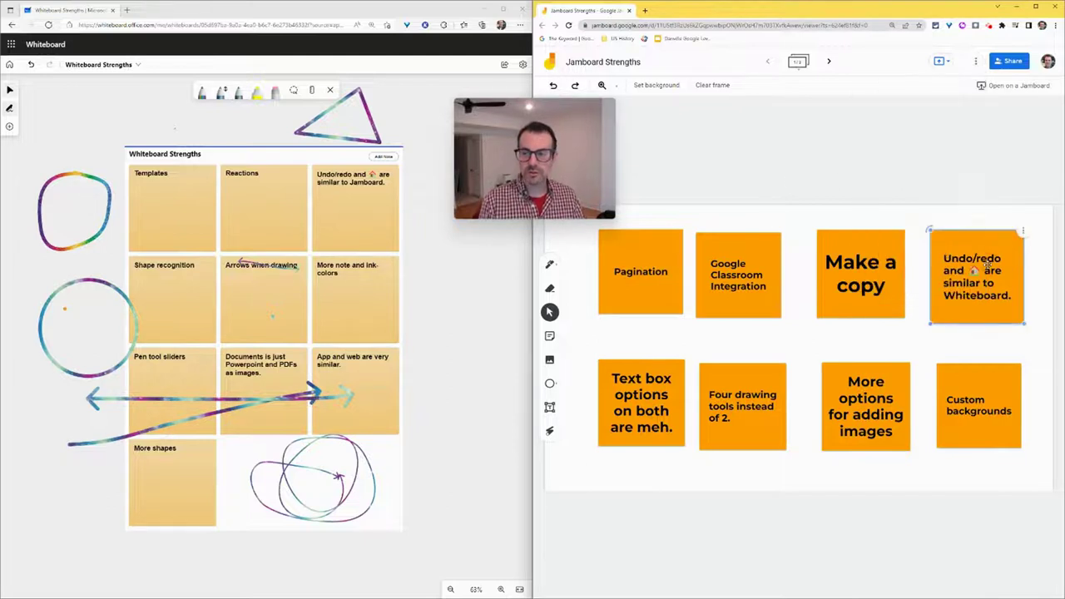
# - Place a 'Text' box above the Google Classroom Integration note and check the style list
pyautogui.click(554, 89)
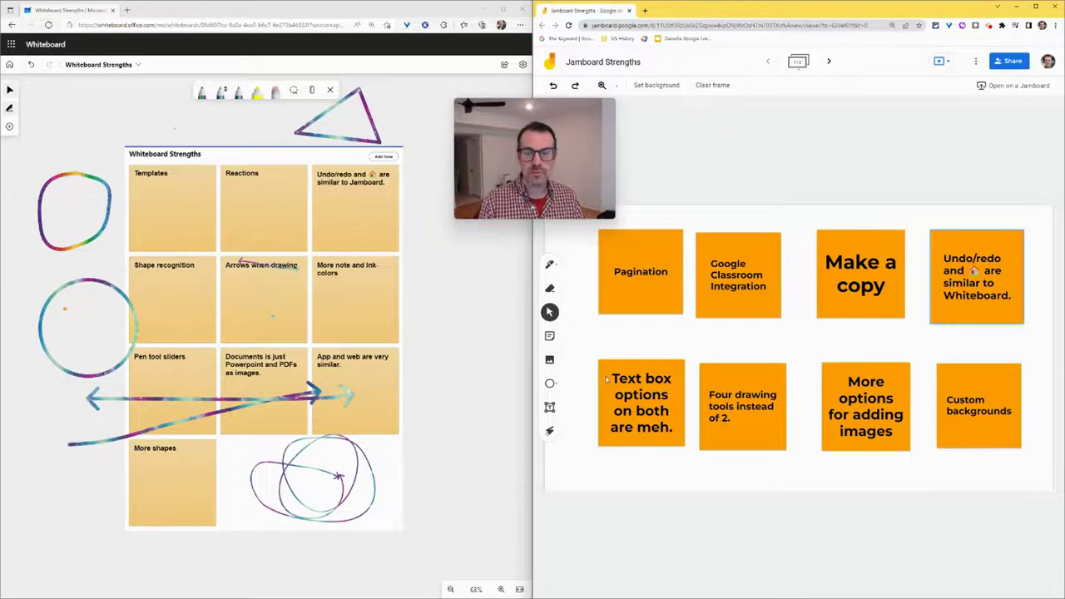
pyautogui.click(605, 345)
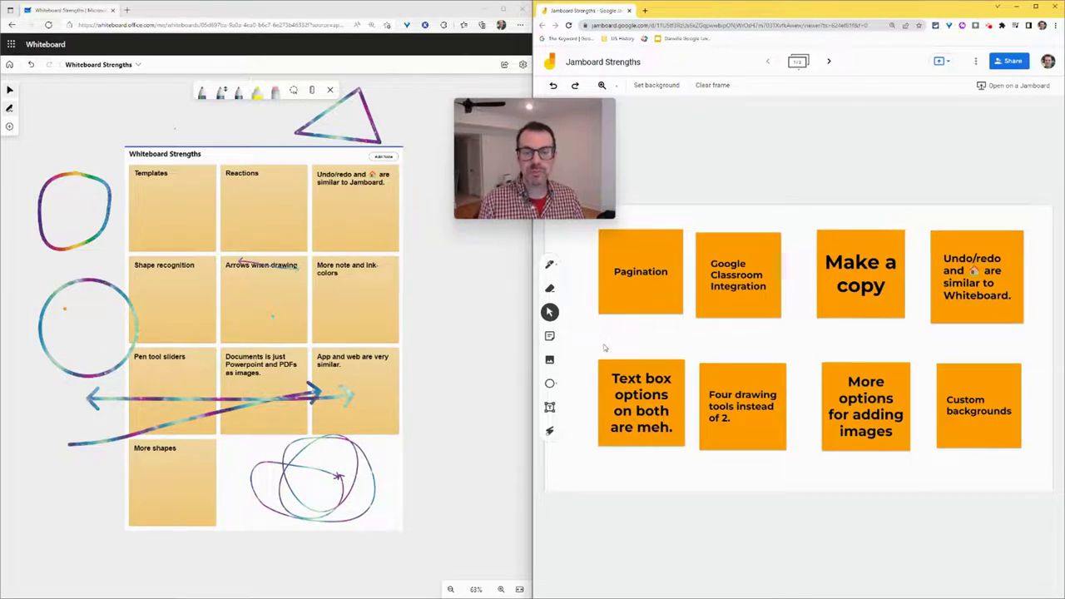
pyautogui.click(549, 408)
pyautogui.click(734, 218)
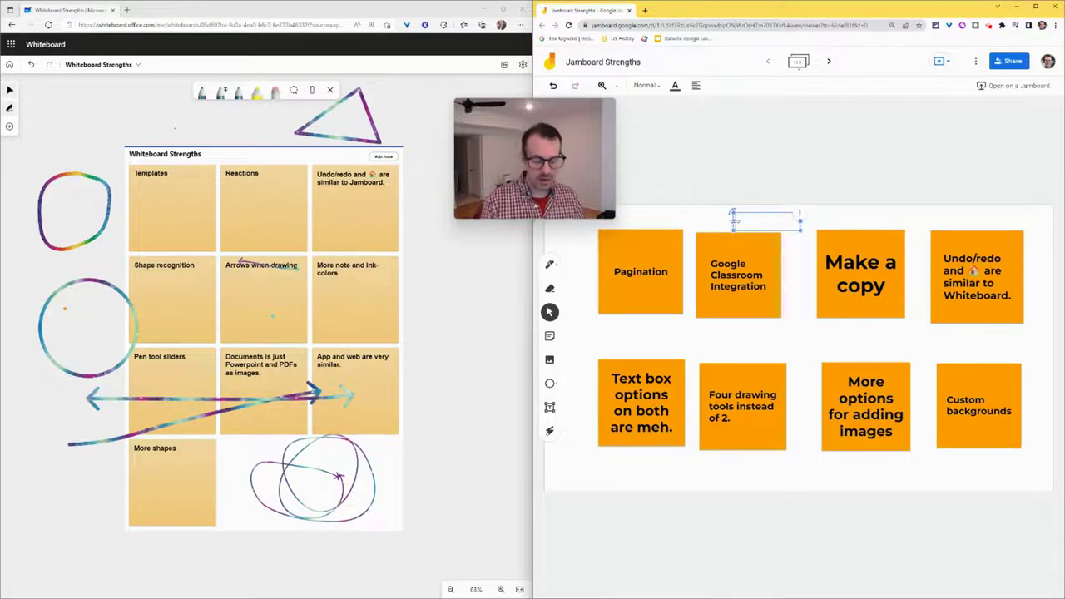
pyautogui.write('Text')
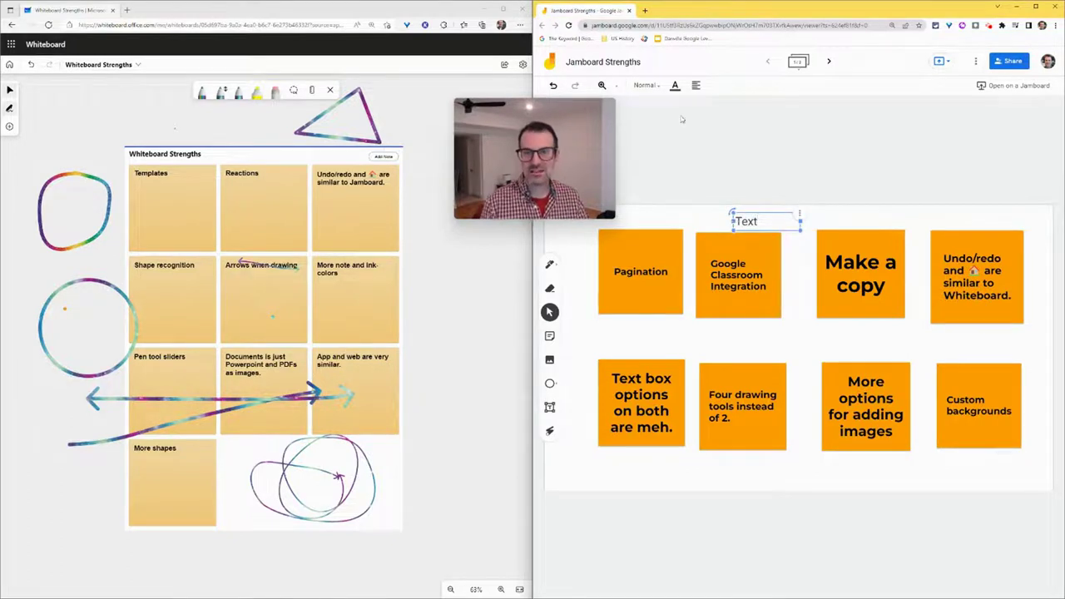
pyautogui.click(648, 85)
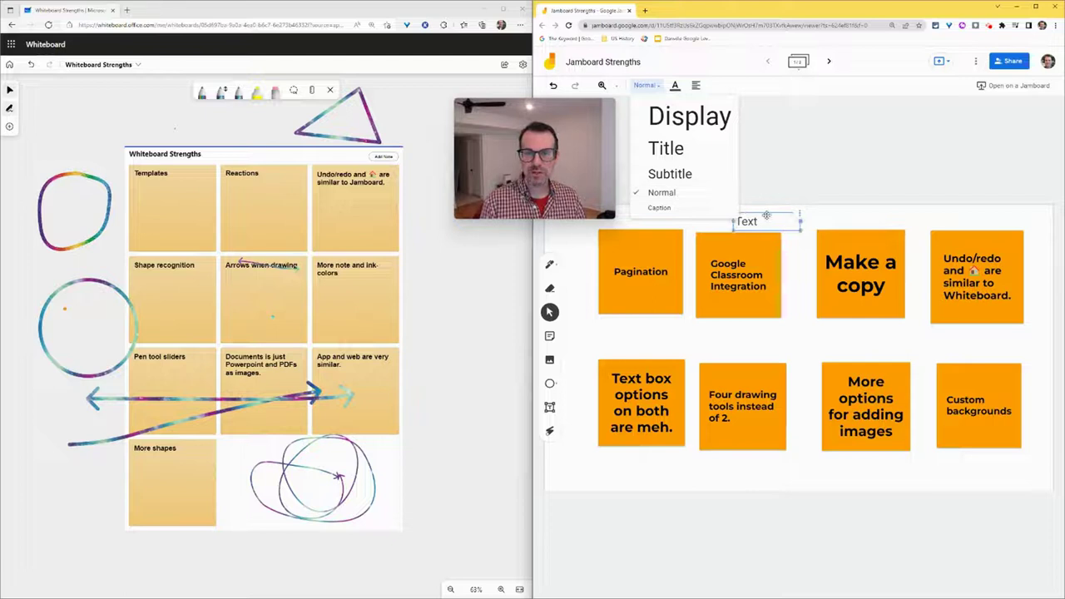
# - On Whiteboard, add an enlarged 'Text' text box and a second empty text box
pyautogui.click(10, 126)
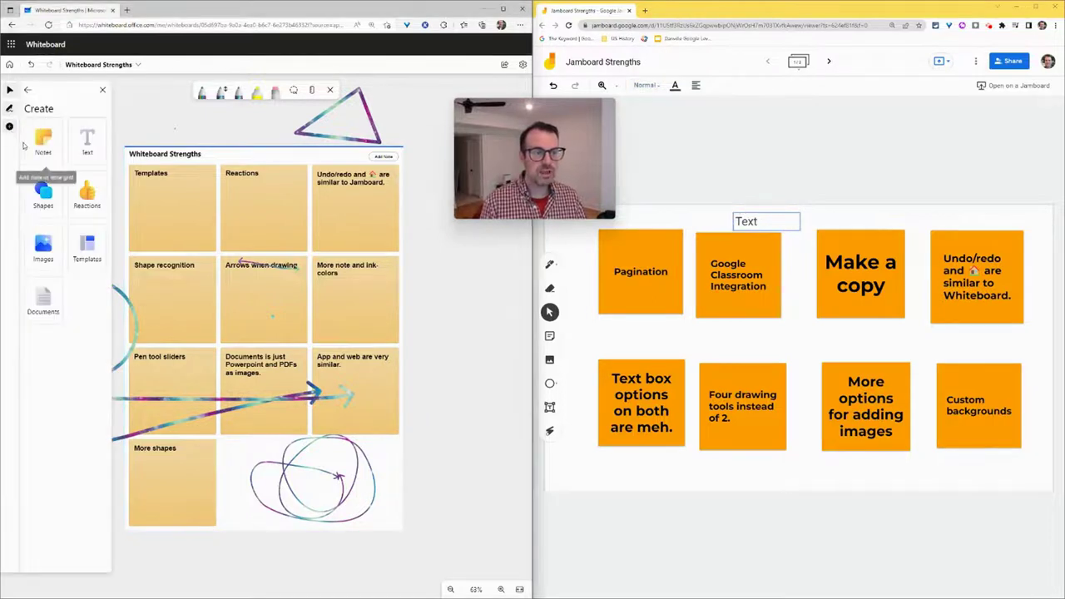
pyautogui.click(458, 316)
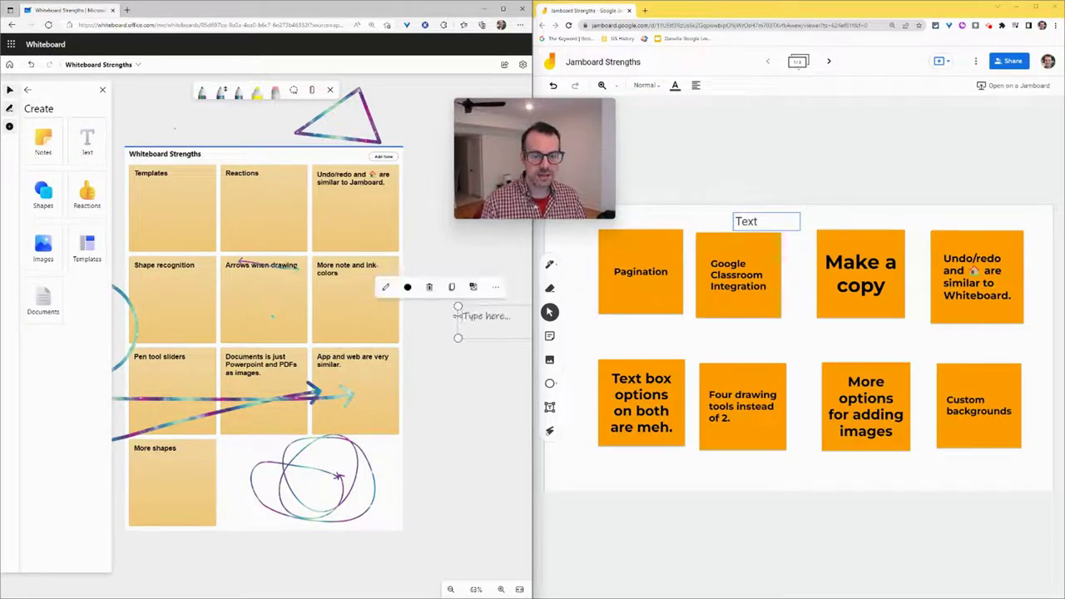
pyautogui.write('Text')
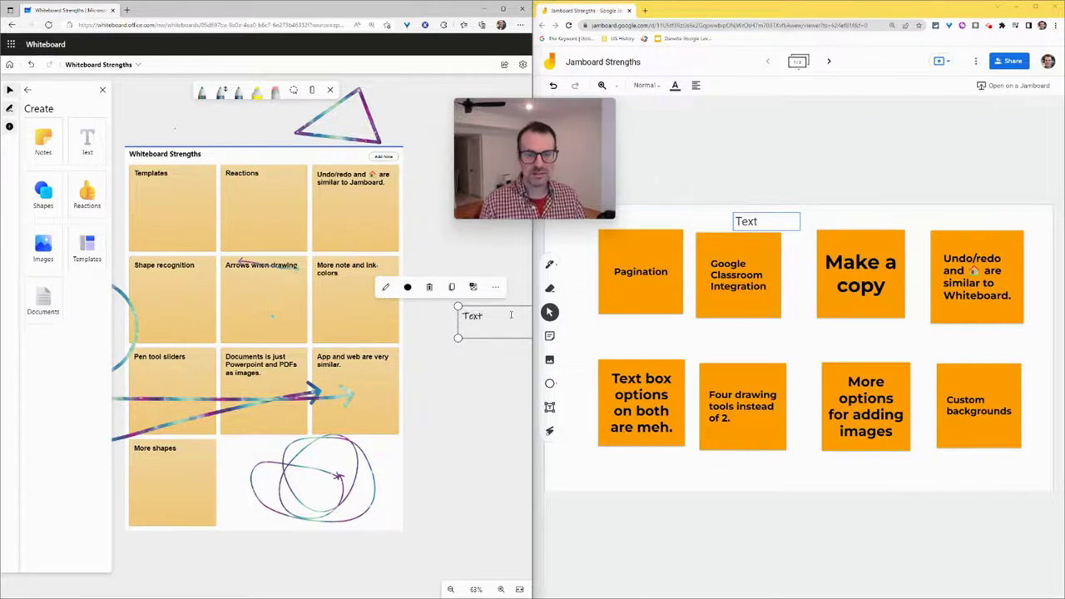
pyautogui.moveTo(459, 336); pyautogui.dragTo(394, 354)
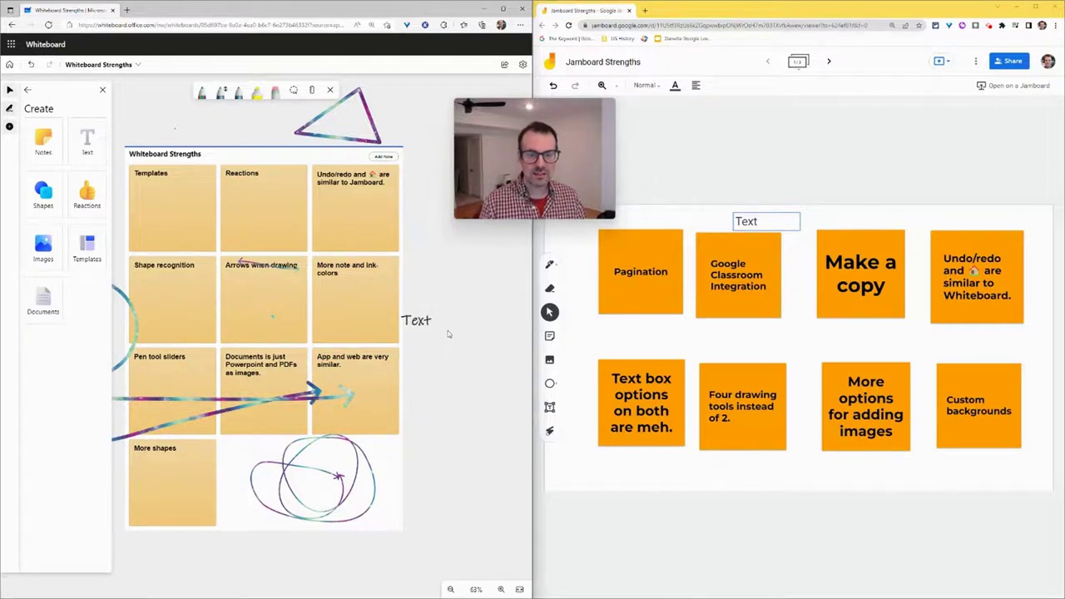
pyautogui.click(87, 250)
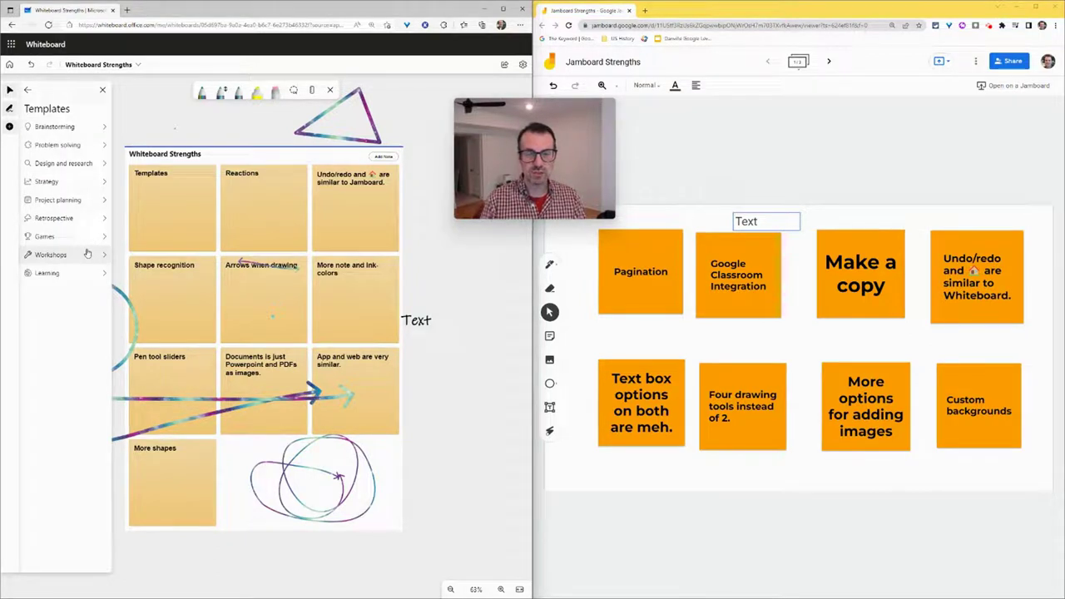
pyautogui.click(26, 90)
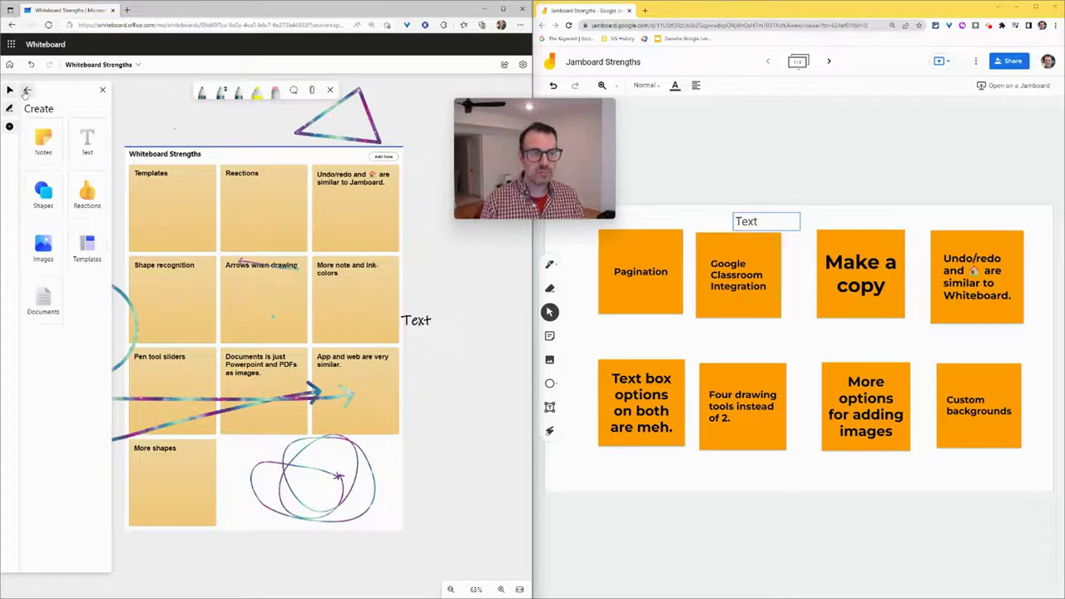
pyautogui.click(86, 141)
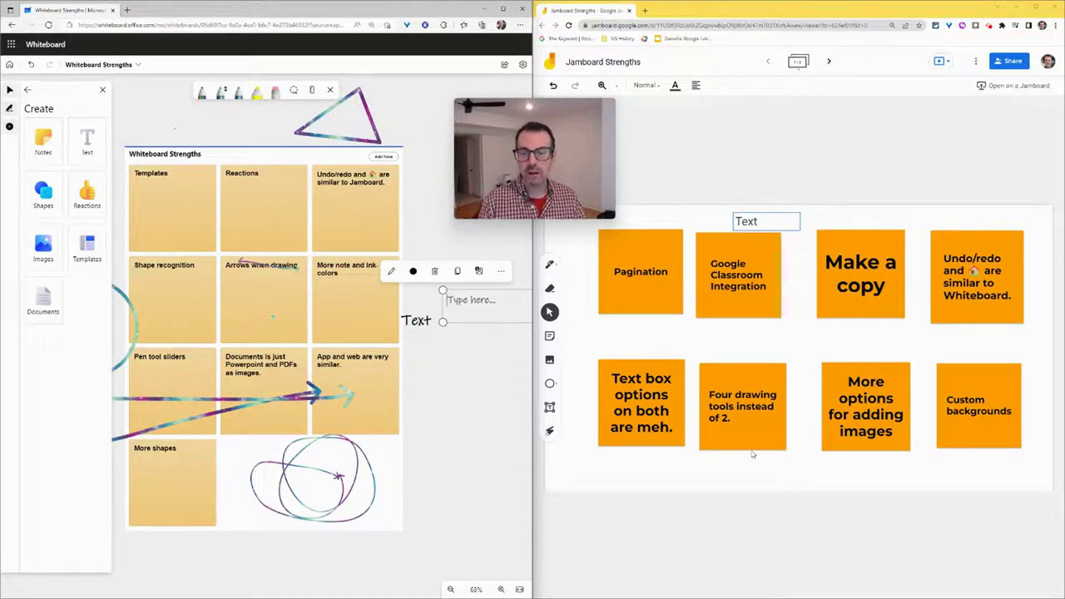
# - Choose Jamboard's brush pen in yellow
pyautogui.click(549, 265)
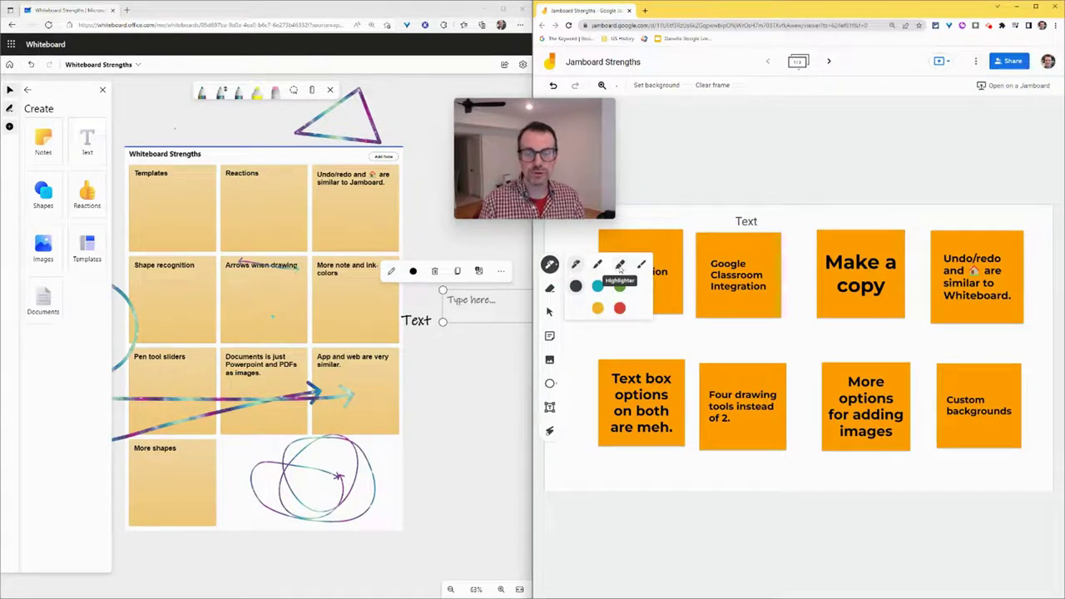
pyautogui.click(641, 265)
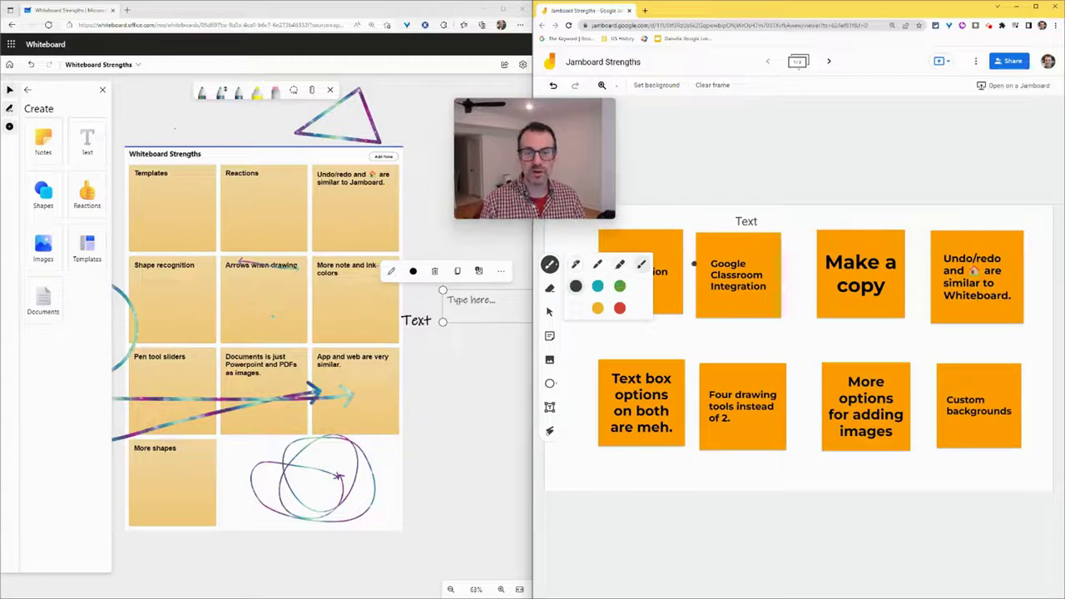
pyautogui.click(598, 309)
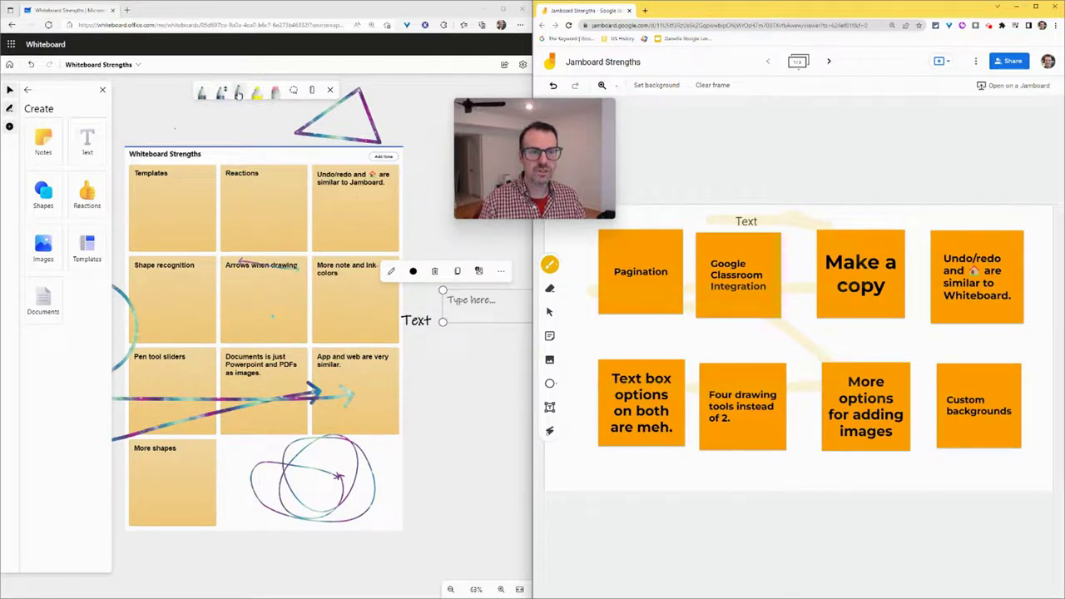
# - Set a Whiteboard pen to black, thickness 6 with an arrowhead, and draw an arrow right of Text
pyautogui.click(238, 93)
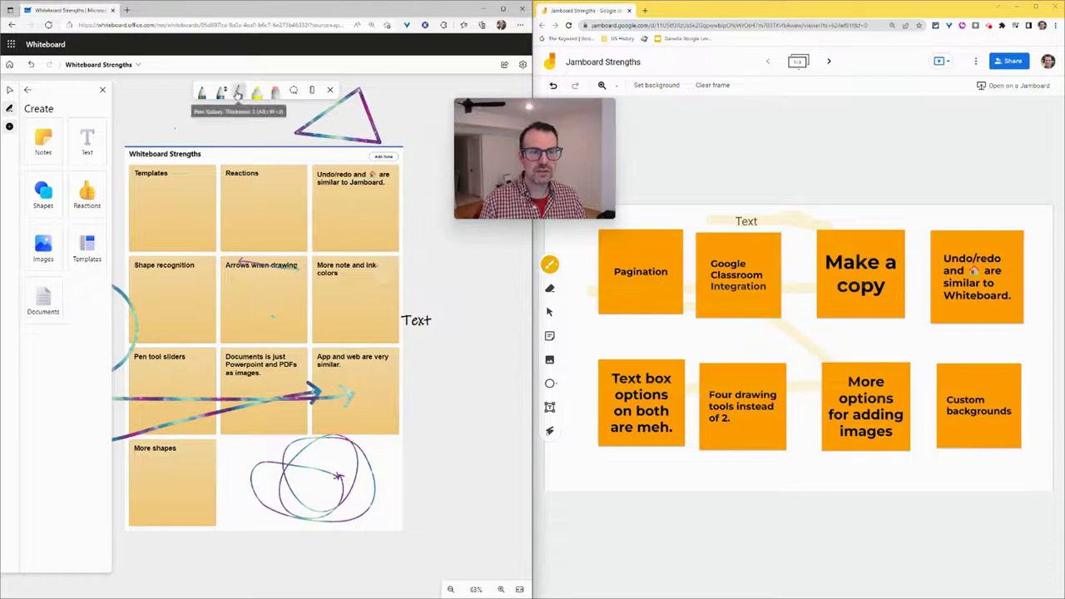
pyautogui.click(238, 93)
pyautogui.moveTo(253, 131); pyautogui.dragTo(265, 131)
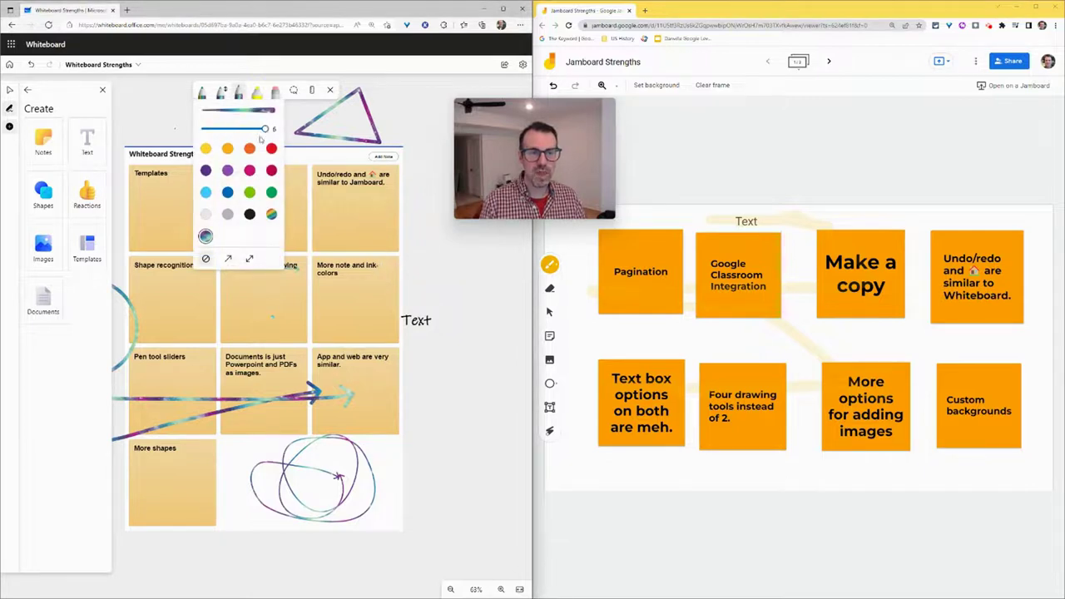
pyautogui.click(250, 214)
pyautogui.click(238, 261)
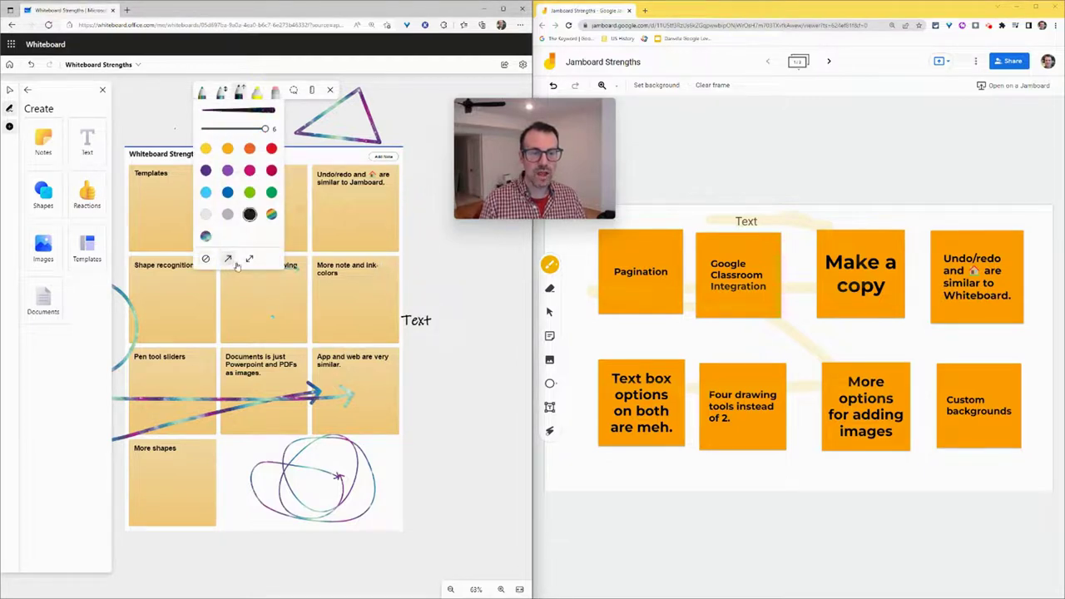
pyautogui.moveTo(437, 236)
pyautogui.mouseDown()
pyautogui.moveTo(510, 279)
pyautogui.moveTo(465, 333)
pyautogui.mouseUp()
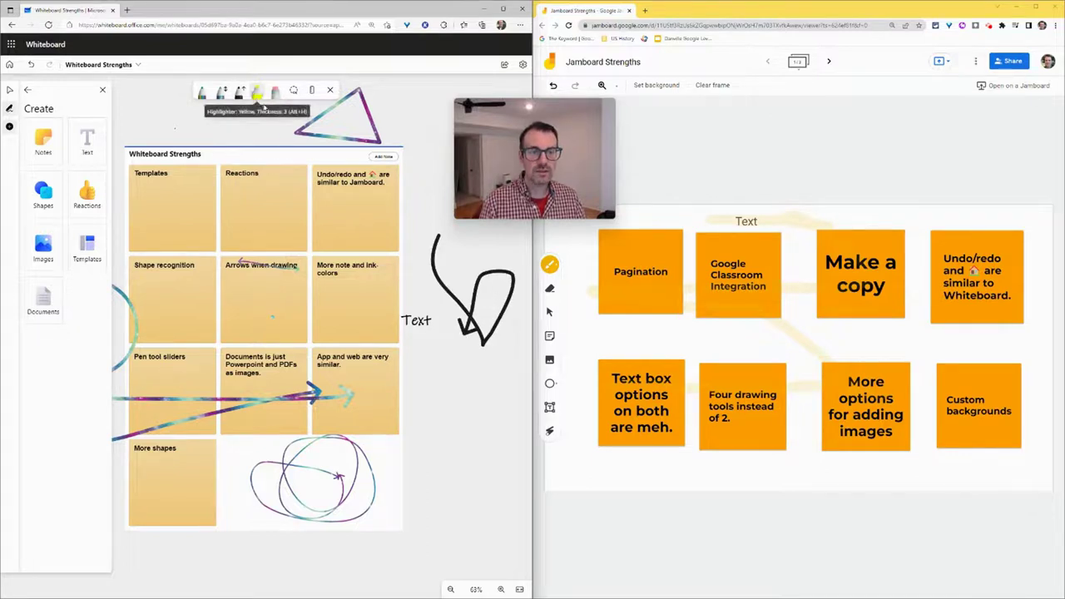
# - Highlight the Reactions title and the black arrow with the yellow highlighter
pyautogui.click(257, 91)
pyautogui.moveTo(318, 178); pyautogui.dragTo(225, 172)
pyautogui.moveTo(428, 265); pyautogui.dragTo(487, 338)
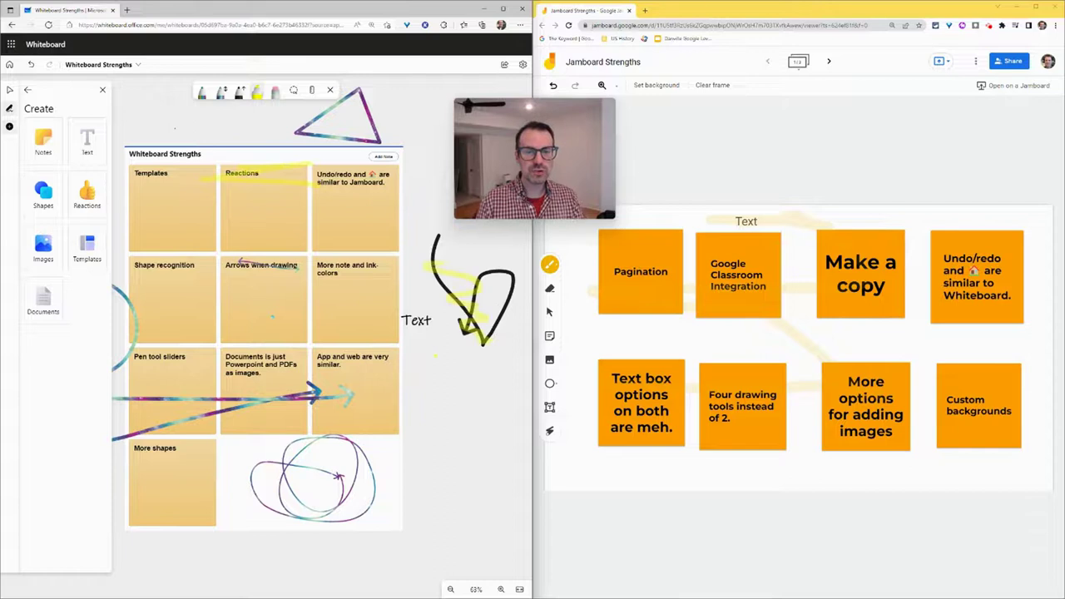
pyautogui.click(550, 265)
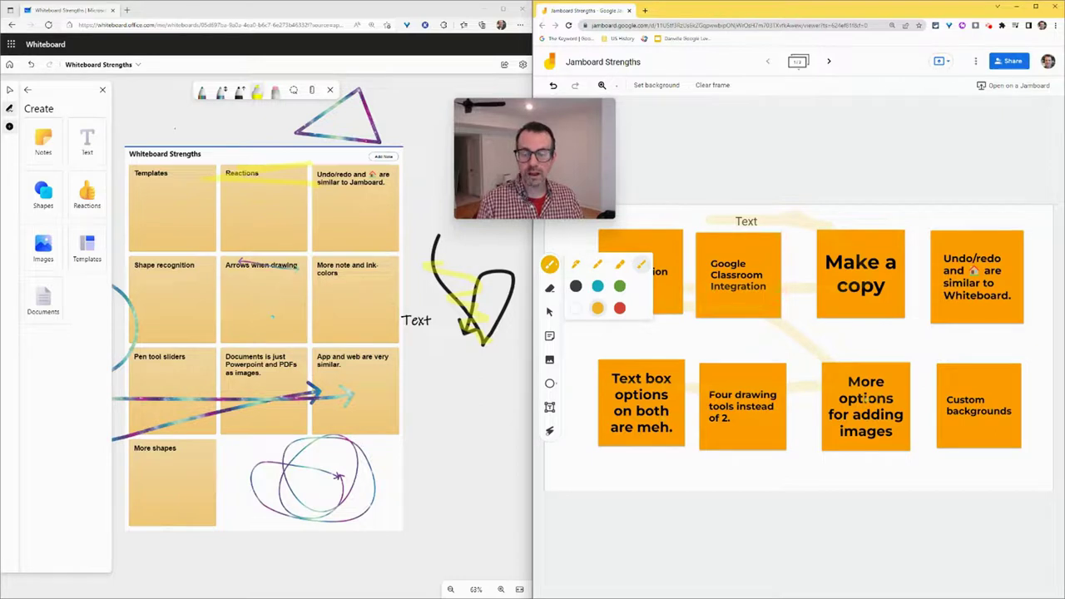
pyautogui.click(549, 359)
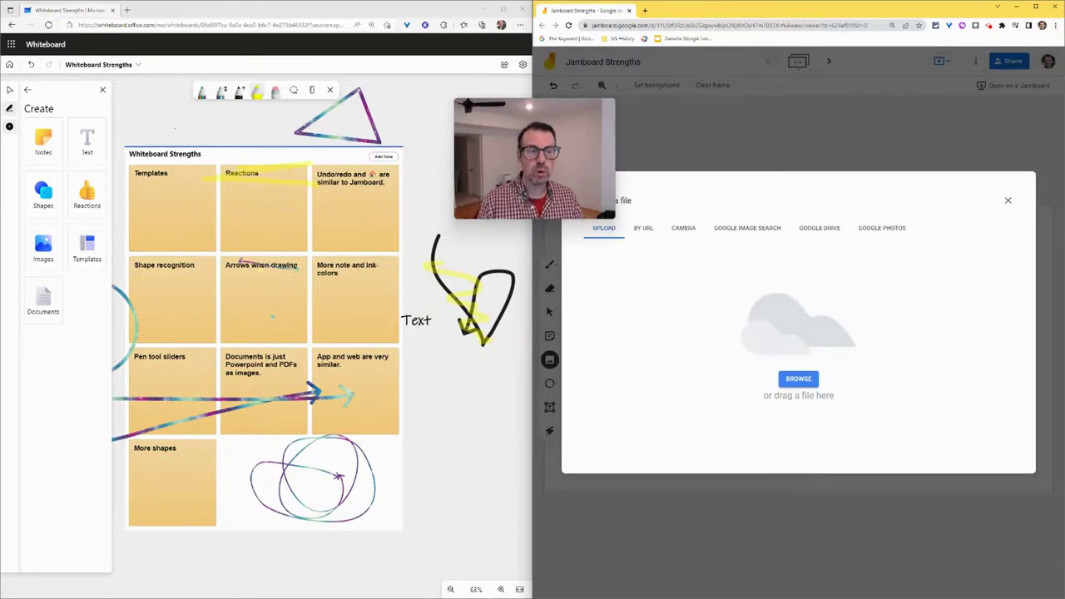
pyautogui.click(37, 257)
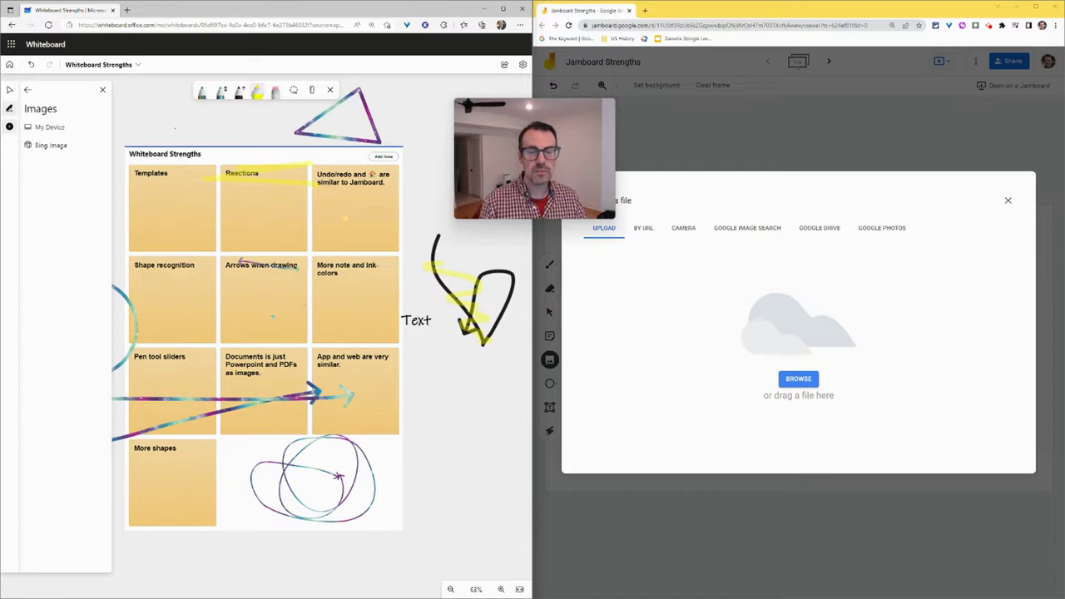
pyautogui.click(1008, 201)
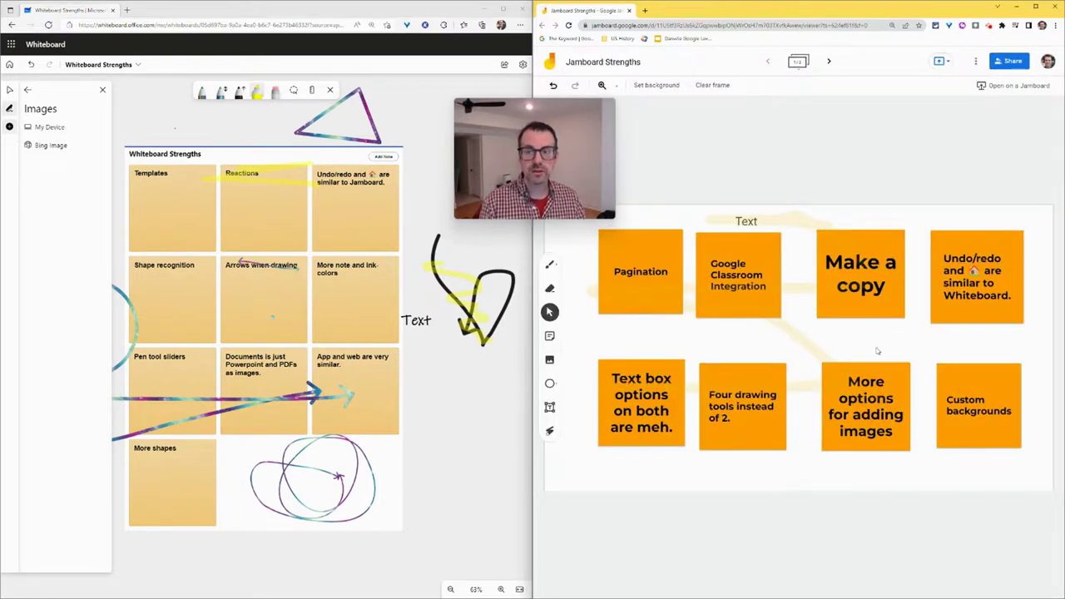
pyautogui.click(657, 85)
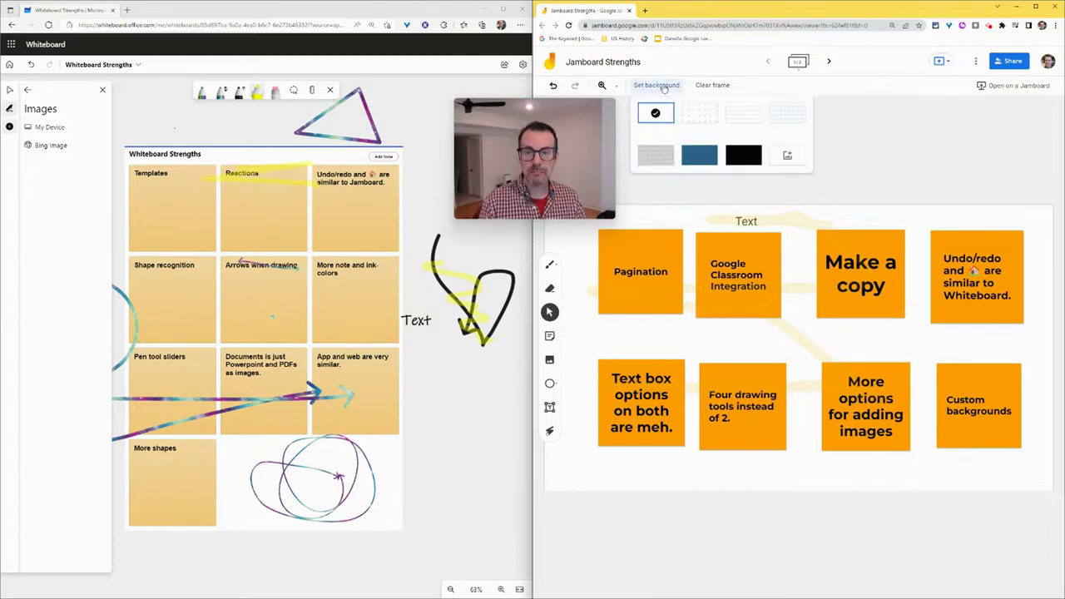
pyautogui.click(788, 156)
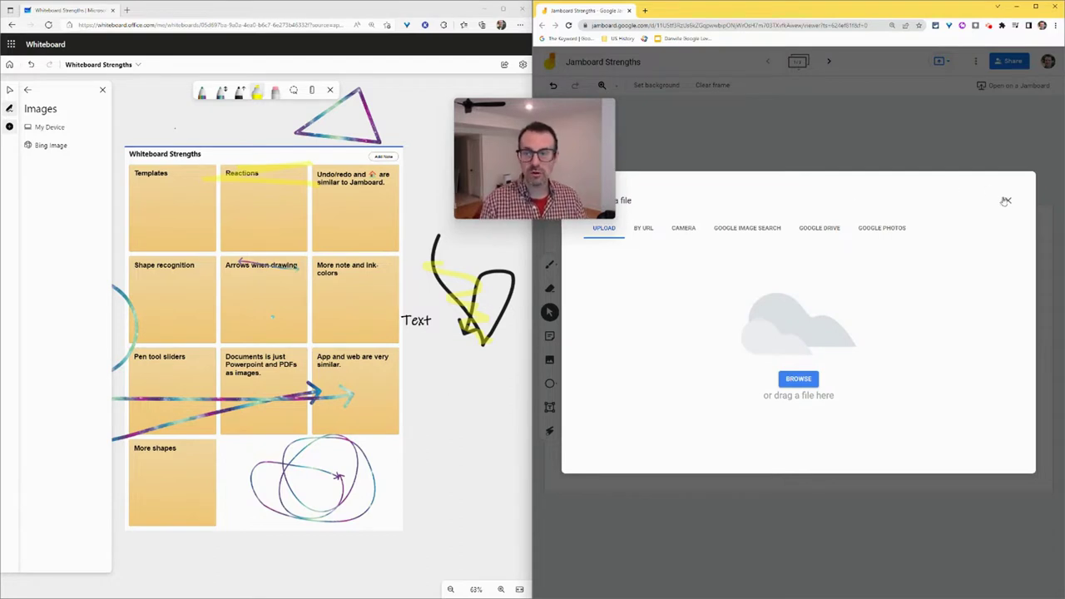
pyautogui.press('Escape')
# - Show Whiteboard's Format background panel with its background colours and Dot, Square and Graph grids
pyautogui.moveTo(538, 129); pyautogui.dragTo(656, 193)
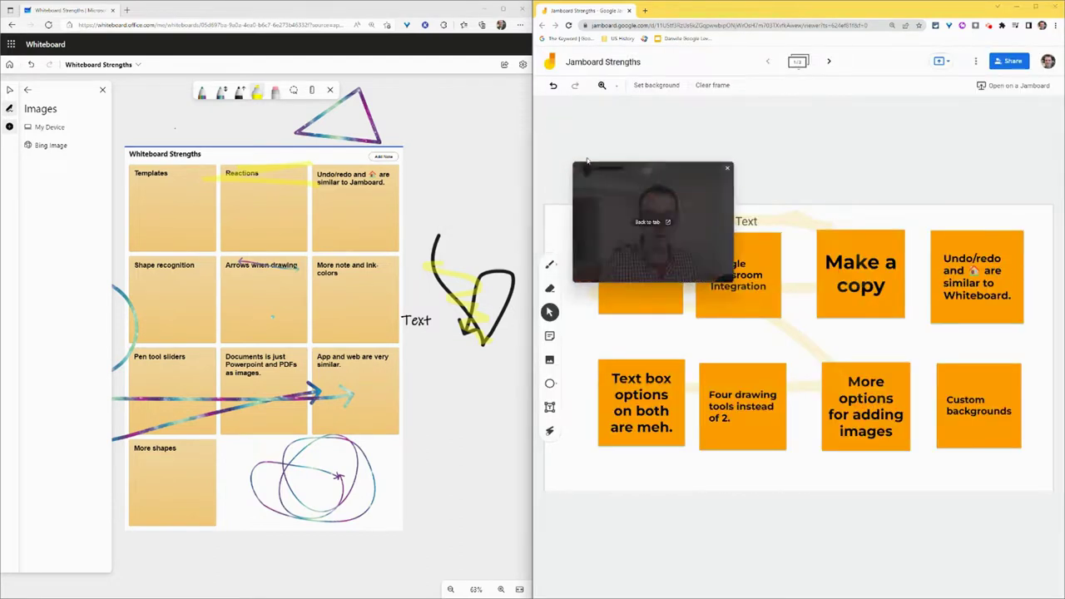
pyautogui.click(523, 64)
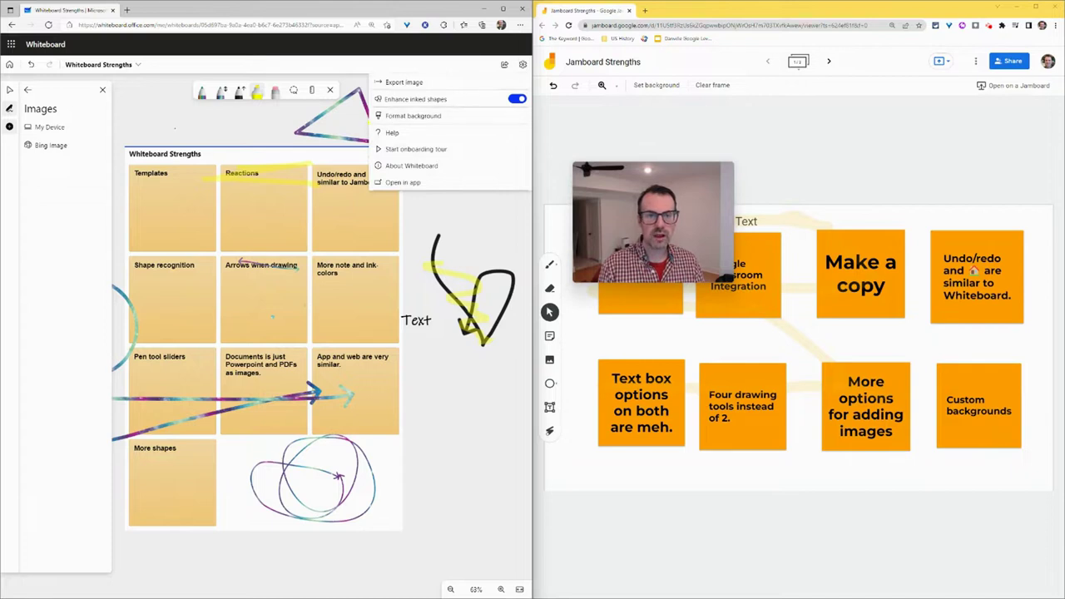
pyautogui.click(397, 117)
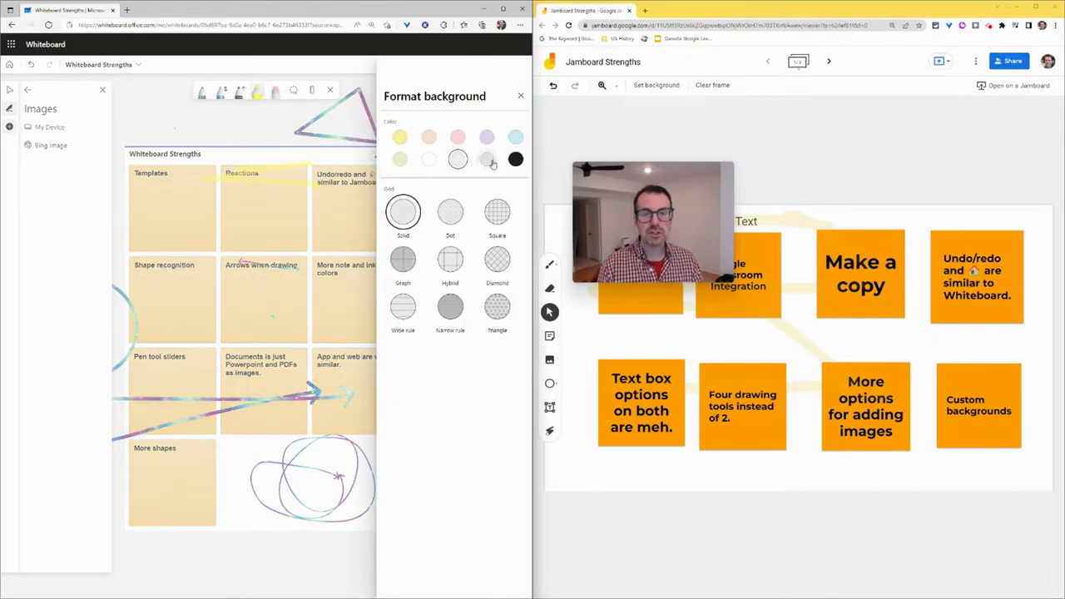